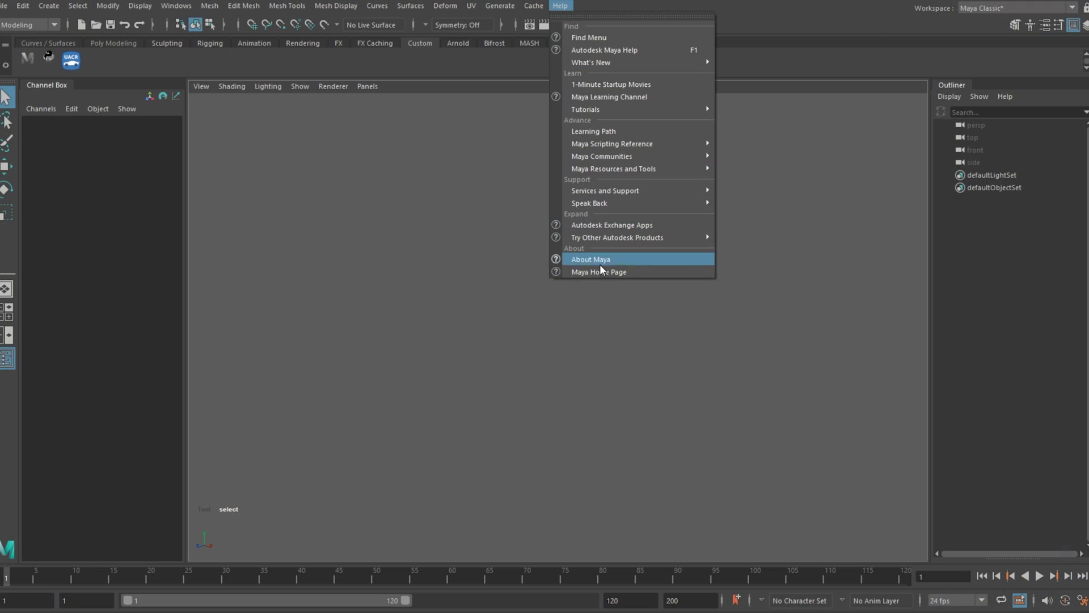
Check the Maya version in the program's about information and dismiss it
left_click(568, 263)
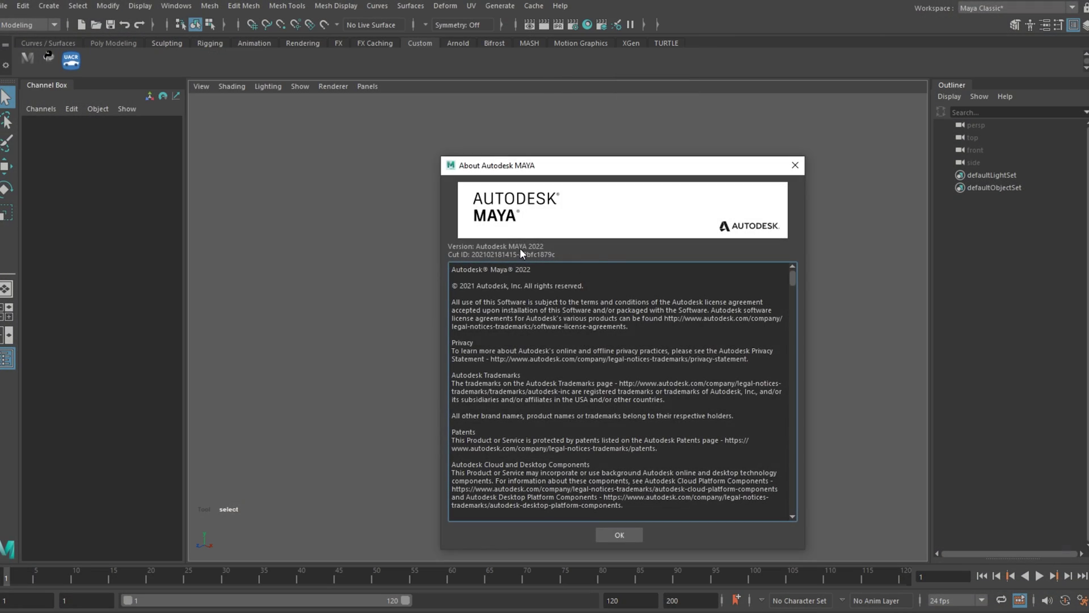
left_click(618, 537)
Open the UltimateAdjustableCarRig tool and load a four-wheel rig with the chassis model included
left_click(74, 60)
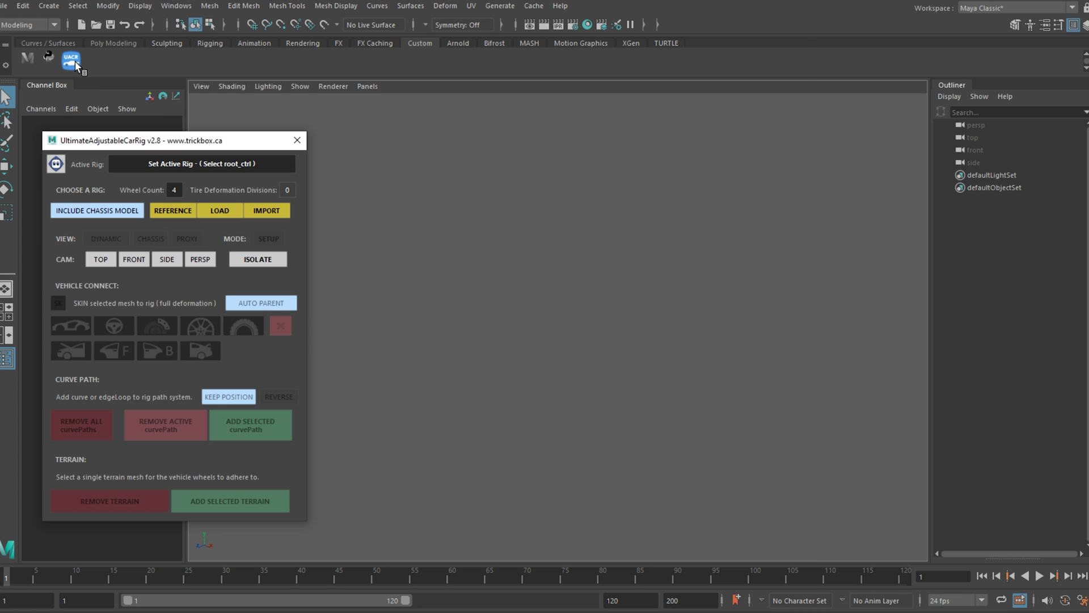
left_click(222, 210)
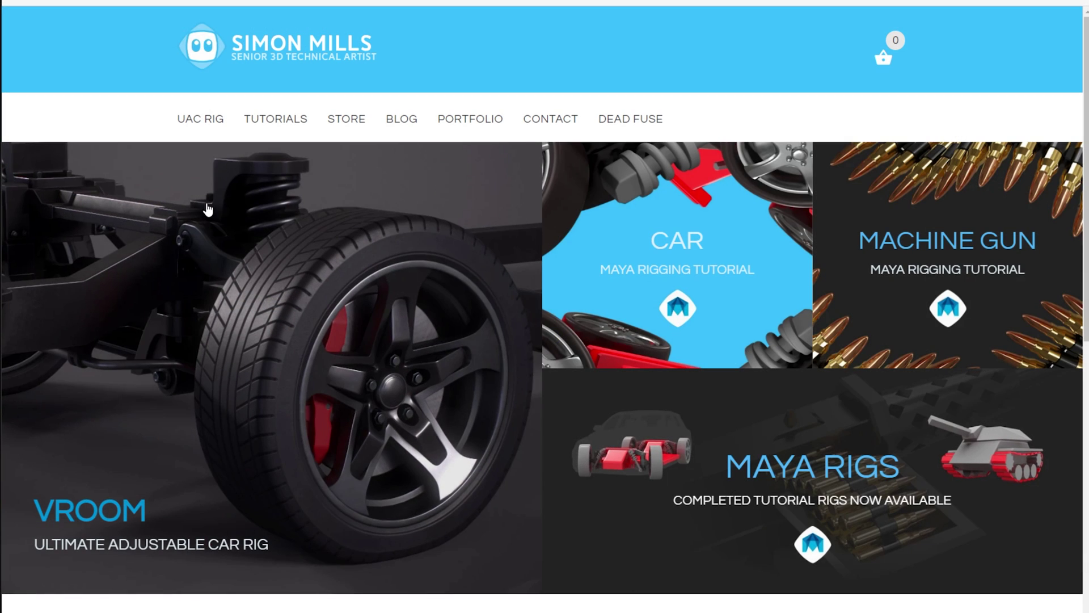
Open the UAC Rig product page on the website and read down to its Frequently Asked Questions
left_click(201, 119)
scroll(553, 259, "down", 1)
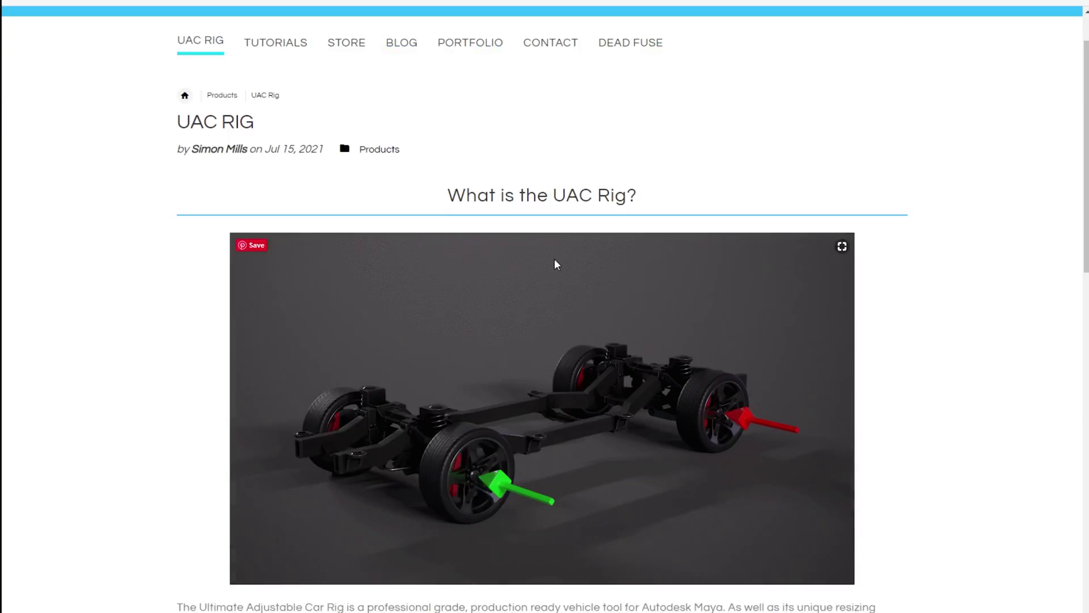
scroll(556, 264, "down", 15)
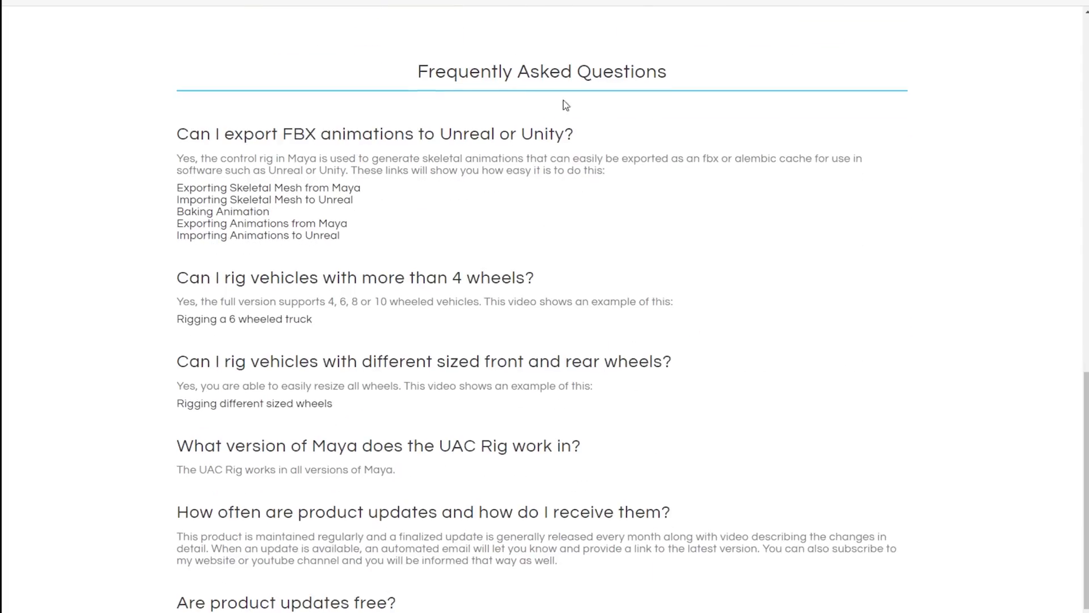
scroll(586, 101, "down", 4)
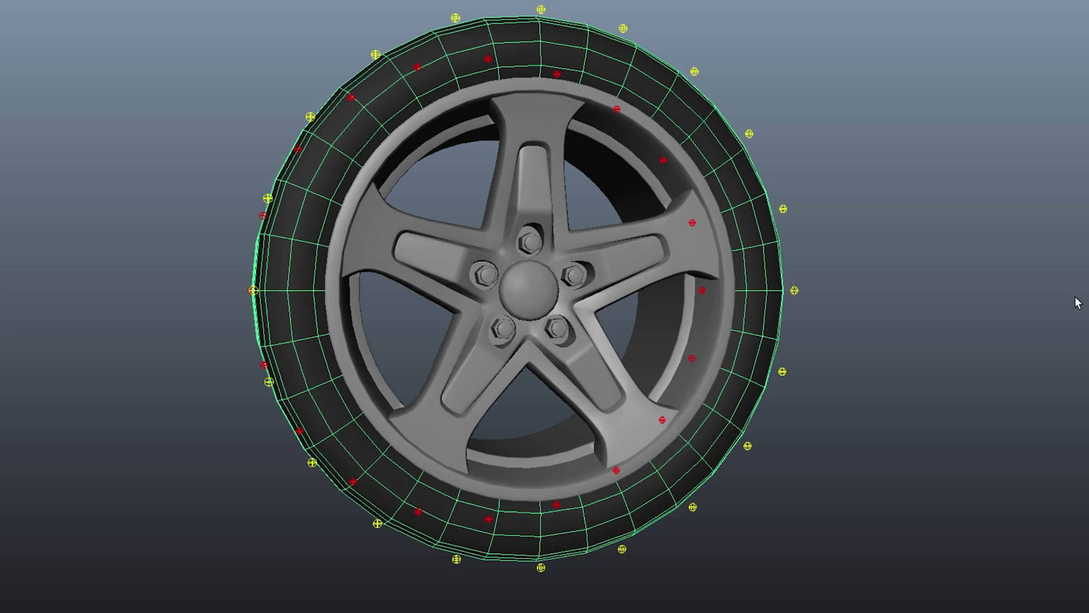
Deselect the tire mesh and examine the ring of deformation joints around the wheel
left_click(1076, 302)
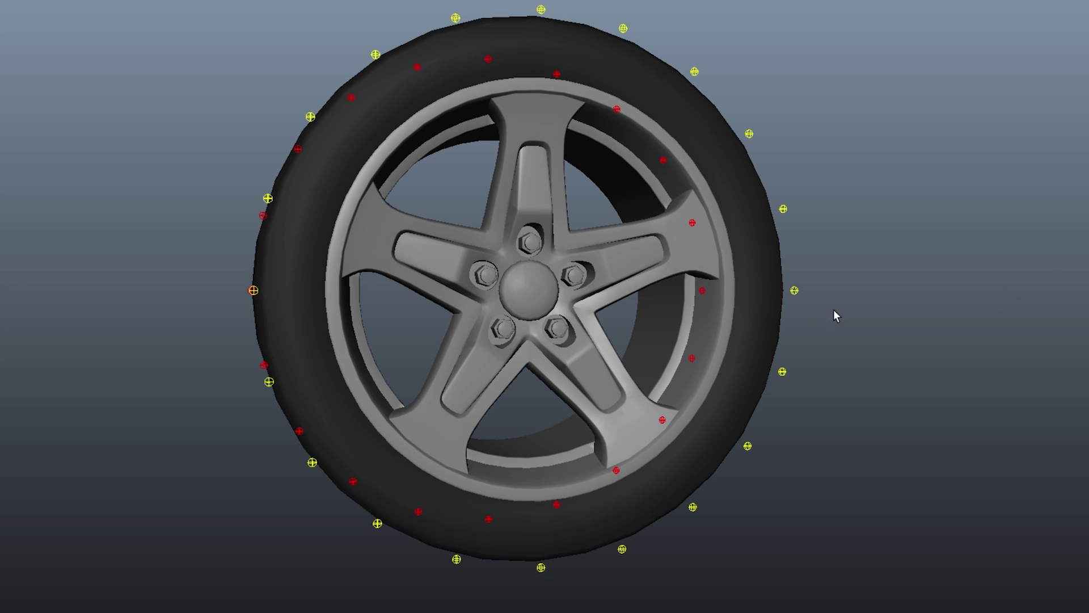
left_click_drag(833, 313, 996, 333, "alt")
left_click_drag(589, 22, 846, 579)
left_click_drag(868, 511, 890, 500, "alt")
left_click_drag(352, 10, 461, 597)
left_click_drag(461, 597, 730, 417, "alt")
left_click_drag(921, 424, 642, 518, "alt")
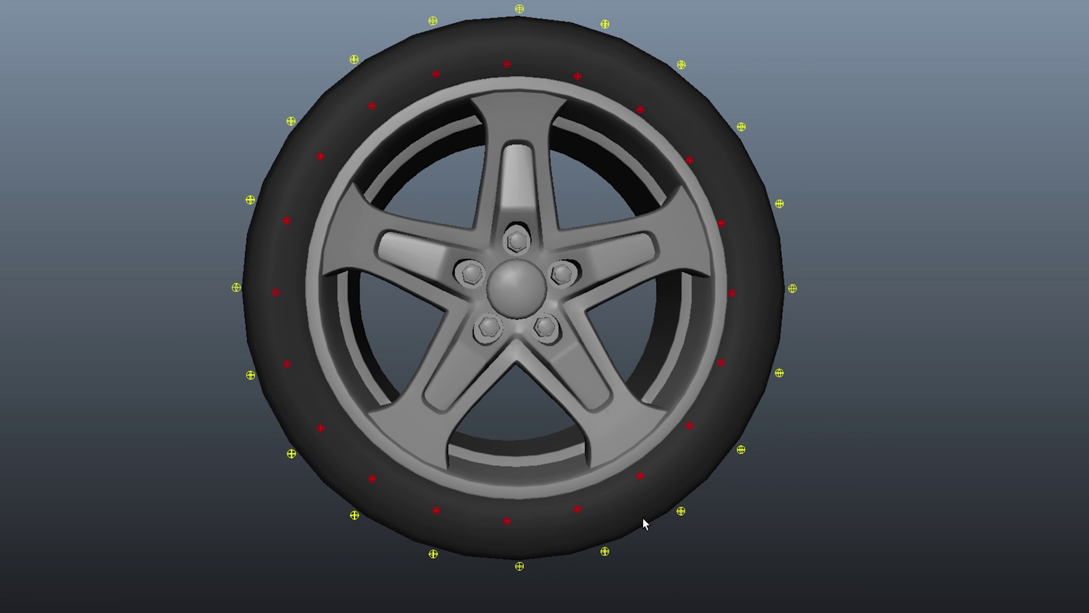
middle_click_drag(795, 547, 793, 551, "alt")
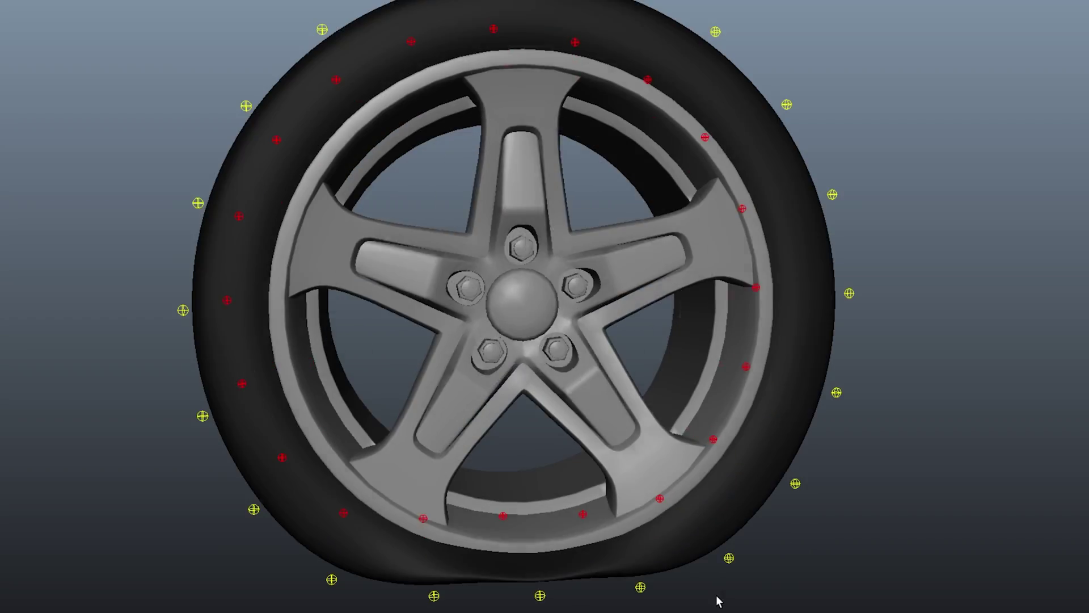
Inspect the flattened tire with its wireframe shown over the shading, then restore the plain shaded display
key("alt+5")
mouse_move(708, 599)
left_mouse_down("alt")
mouse_move(770, 600)
mouse_move(724, 597)
left_mouse_up("alt")
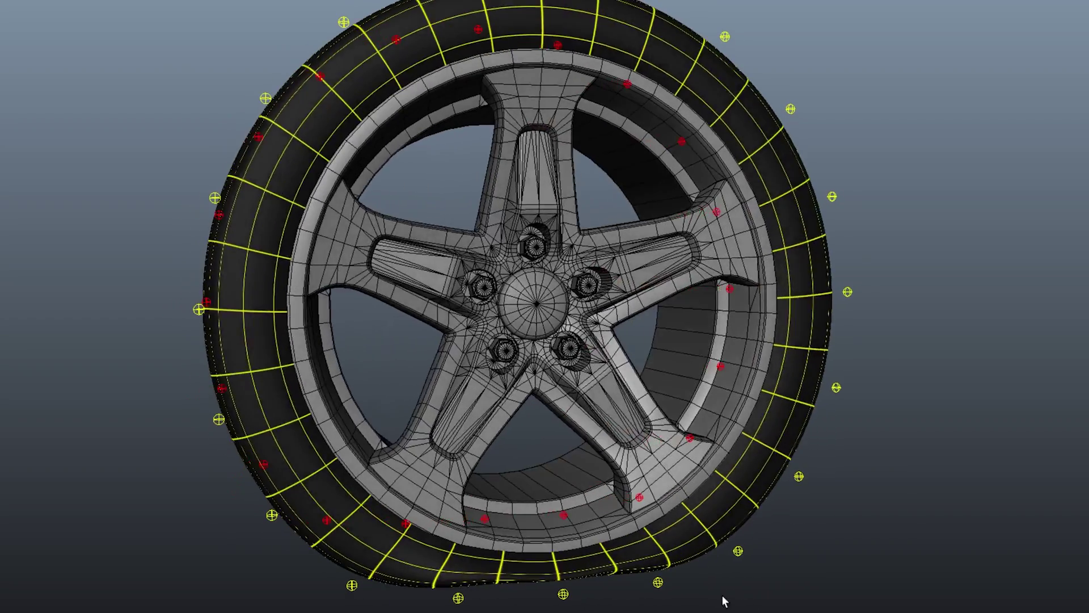
key("alt+5")
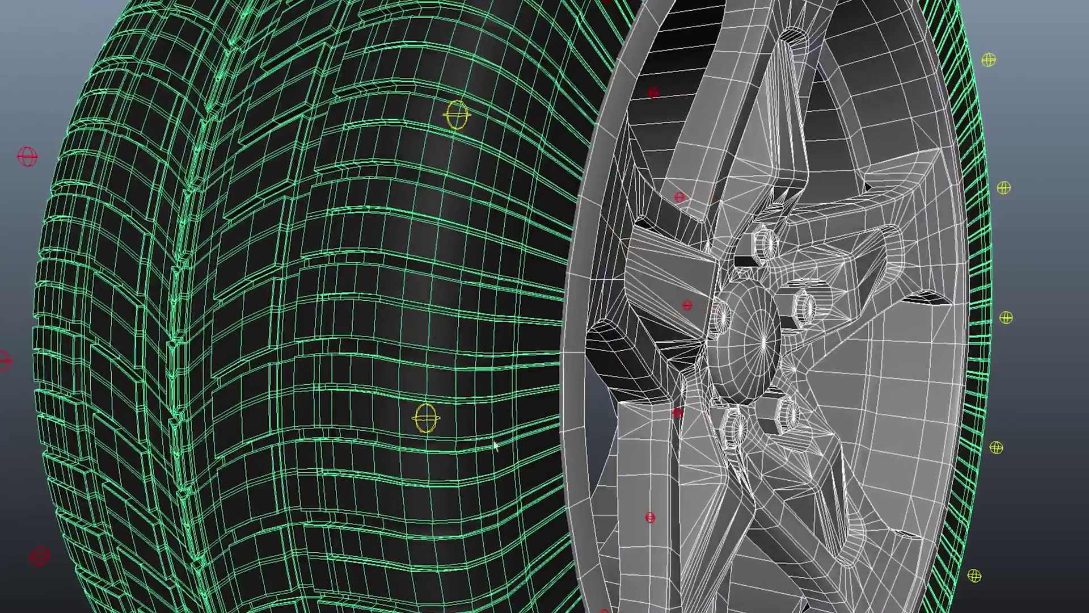
Deselect the high-resolution treaded tire and examine the whole wheel with its deformation joints
scroll(494, 445, "down", 5)
left_click(888, 338)
left_click_drag(888, 338, 785, 370, "alt")
middle_click_drag(797, 431, 762, 382, "alt")
left_click_drag(762, 383, 775, 393, "alt")
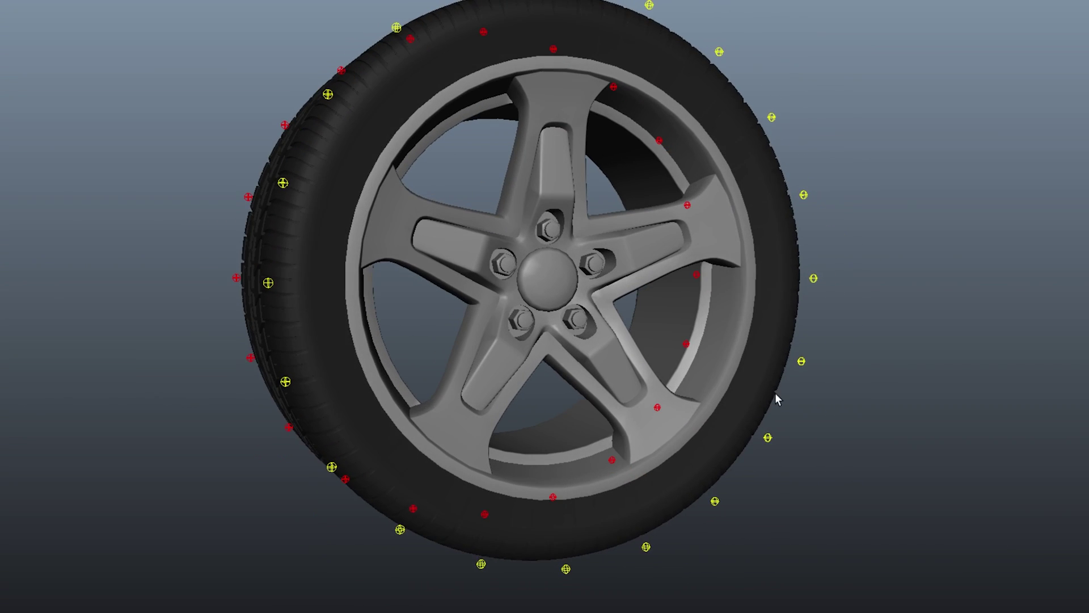
middle_click_drag(775, 393, 777, 408, "alt")
Toggle the X-Ray Joints display and play back the tire animation
left_click(23, 1)
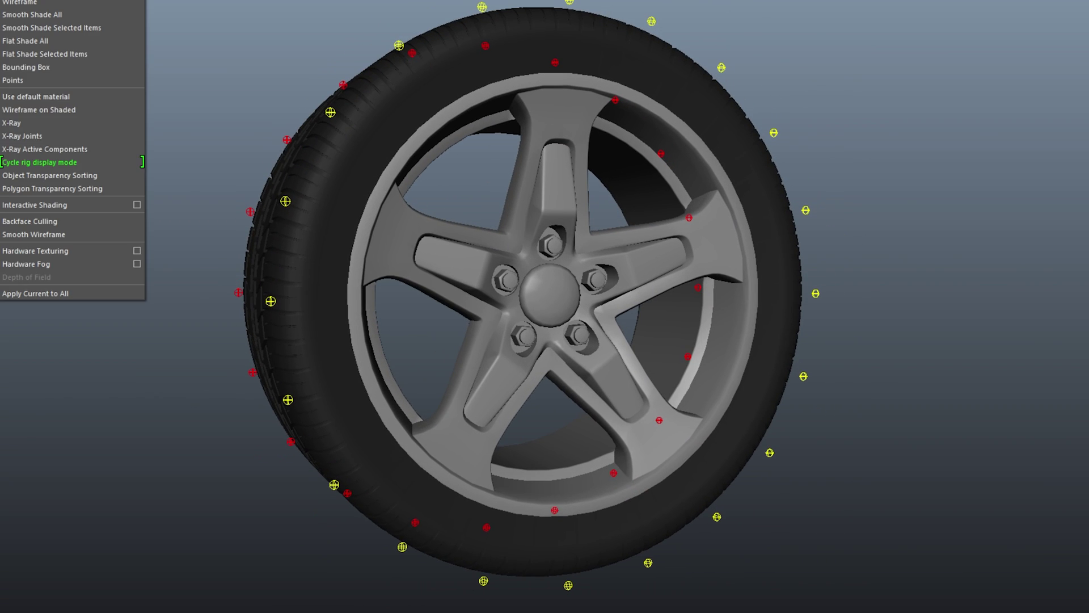
left_click(28, 137)
left_click_drag(873, 574, 846, 572, "alt")
key("alt+v")
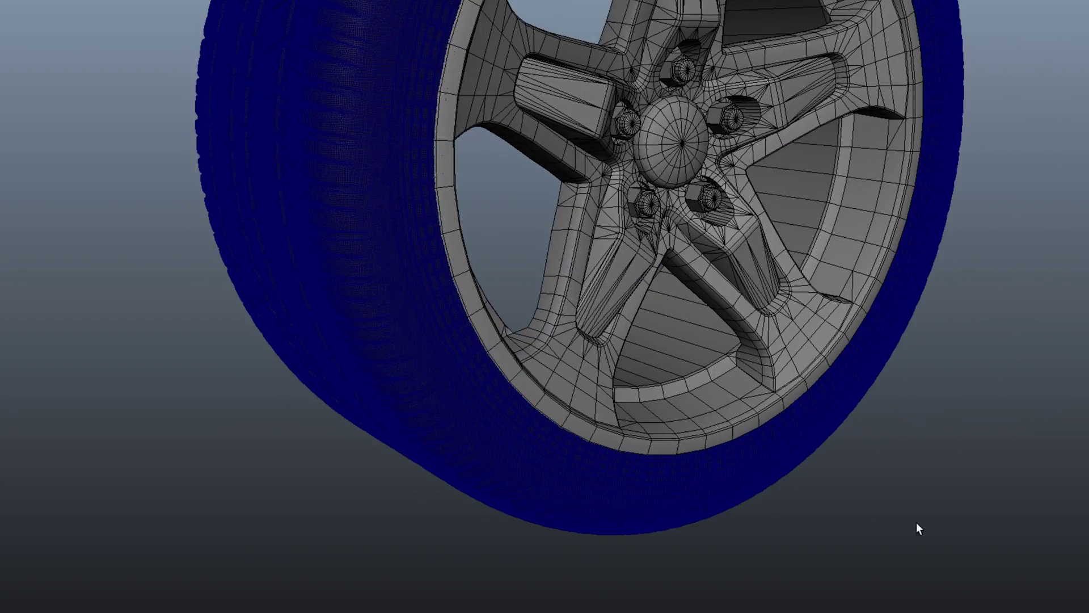
Turn off X-Ray Joints and inspect the flattened contact area at the base of the treaded tire
left_click_drag(717, 491, 700, 482, "alt")
right_click_drag(700, 482, 625, 566, "alt")
middle_click_drag(442, 503, 507, 375, "alt")
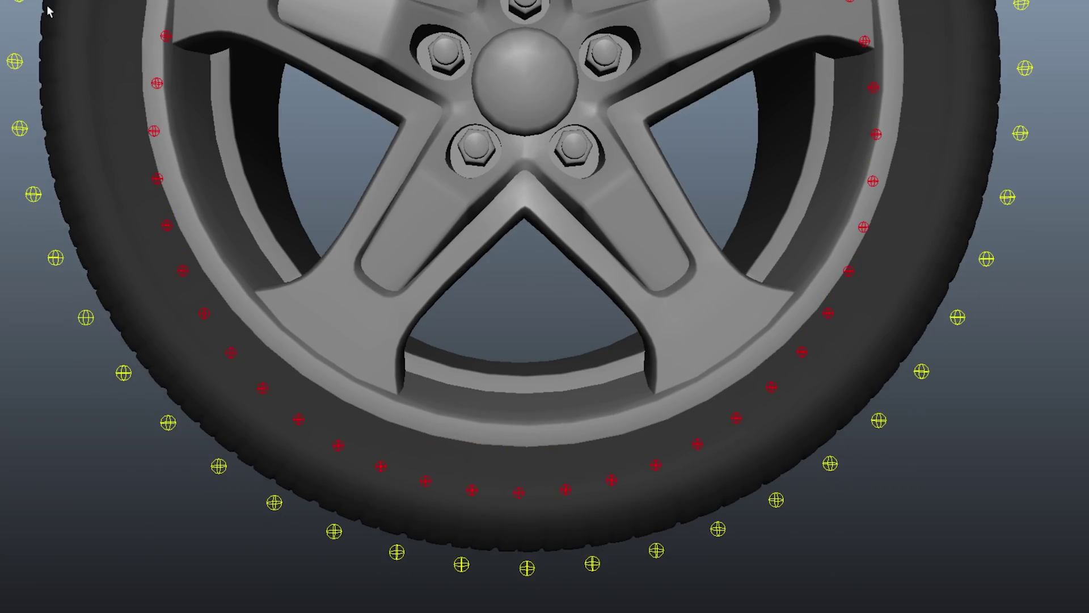
left_click(27, 3)
left_click(31, 136)
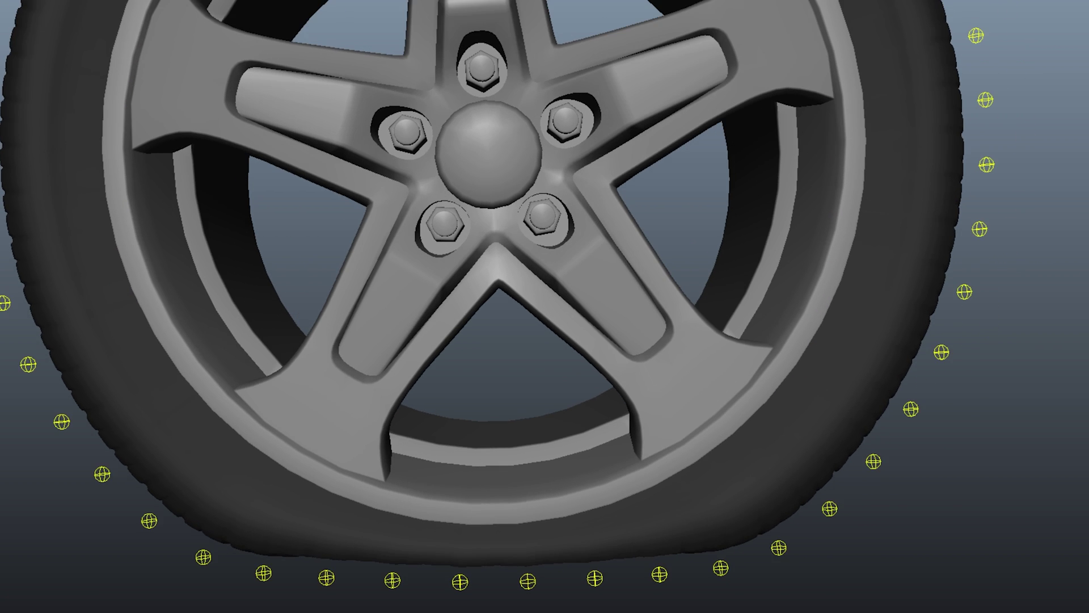
middle_click_drag(562, 528, 579, 448, "alt")
right_click_drag(578, 448, 581, 525, "alt")
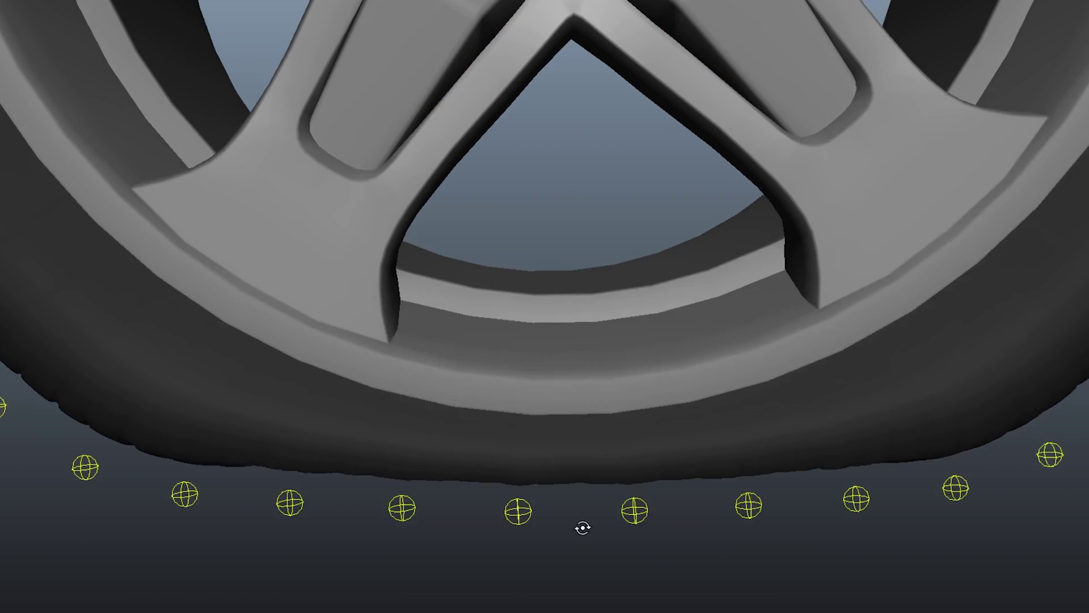
left_click_drag(581, 525, 590, 561, "alt")
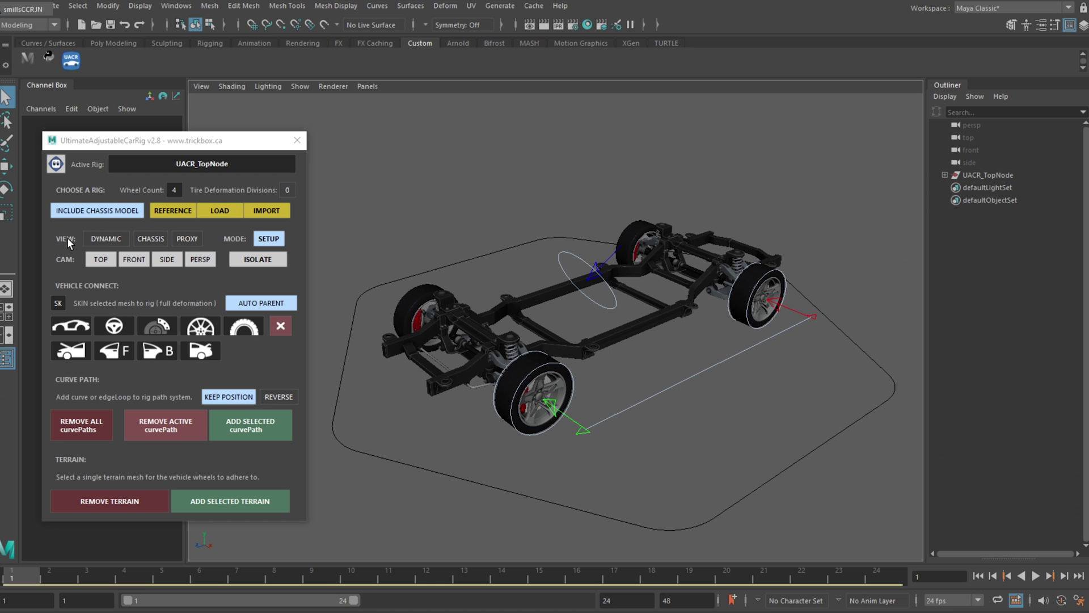
Switch the loaded rig from Setup mode to the Dynamic view
left_click(108, 241)
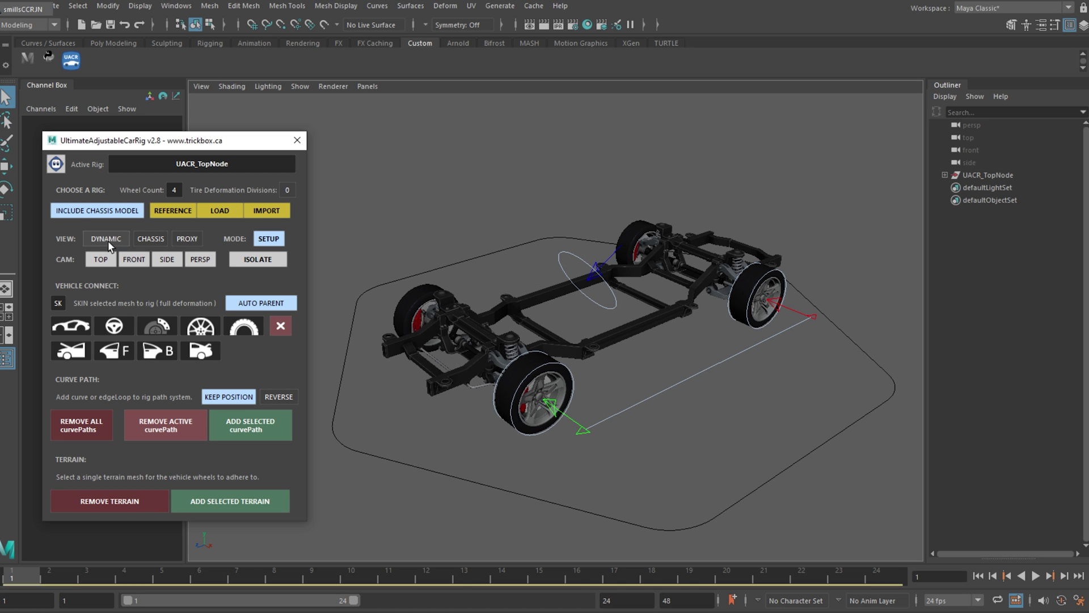
left_click(279, 239)
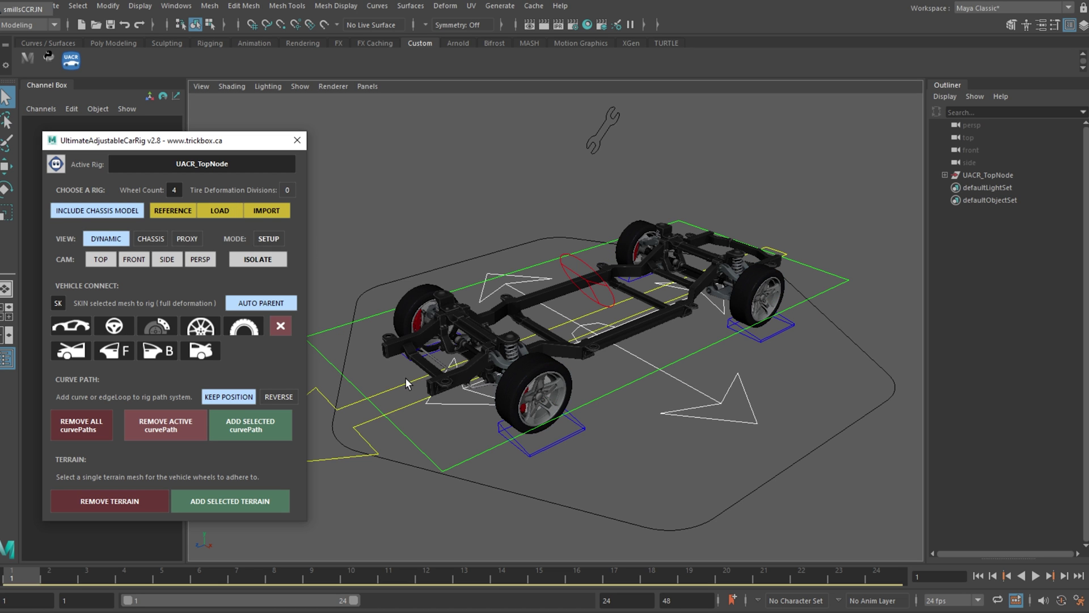
Set the Dynamic attribute of the chassis body control to 0 (off)
left_click(617, 389)
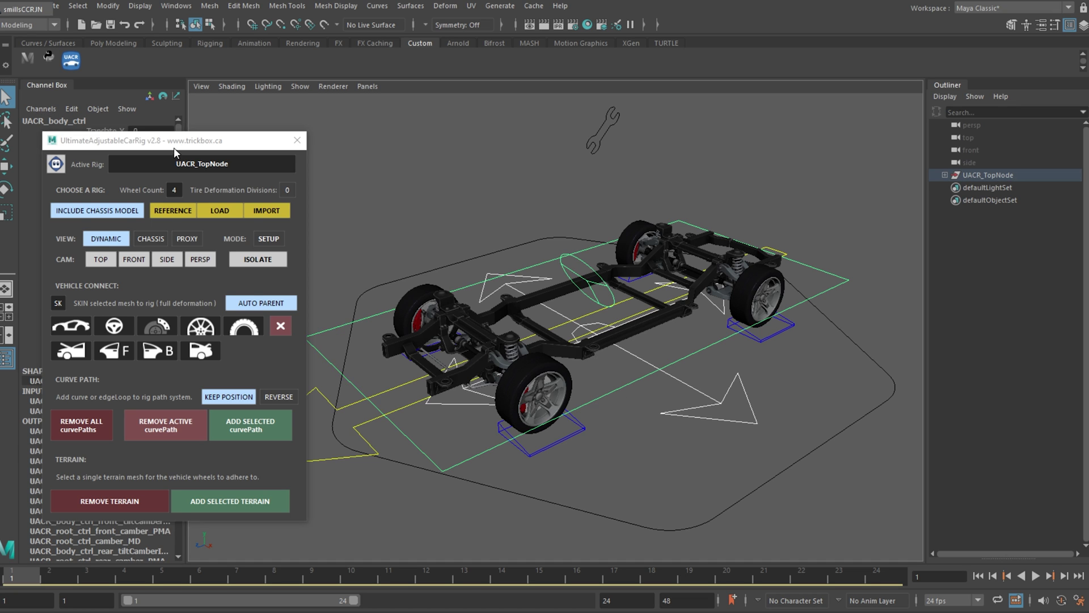
left_click_drag(173, 147, 344, 156)
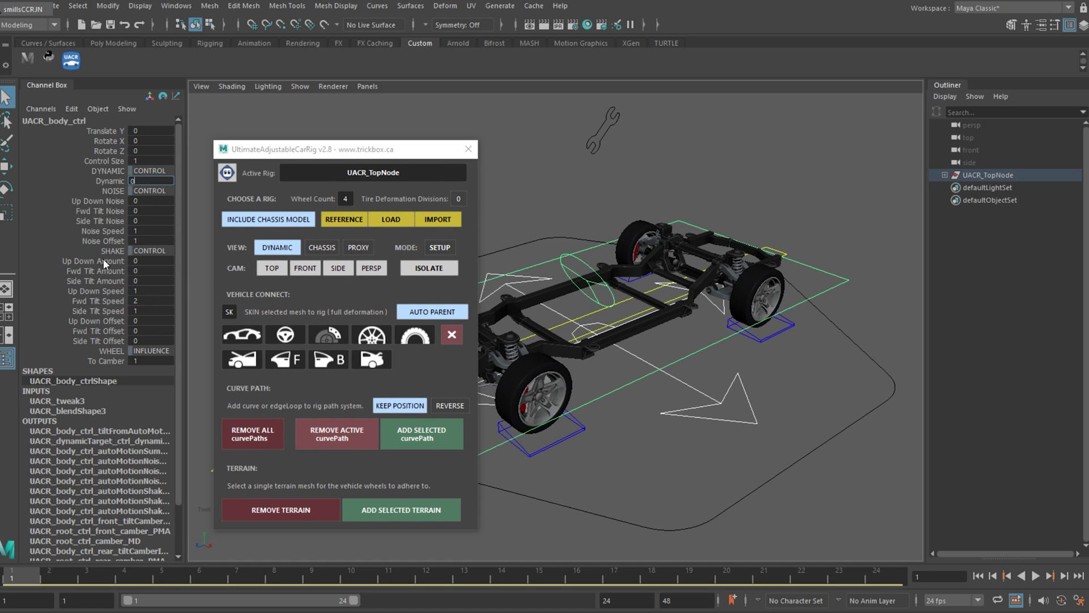
type("0")
key("Return")
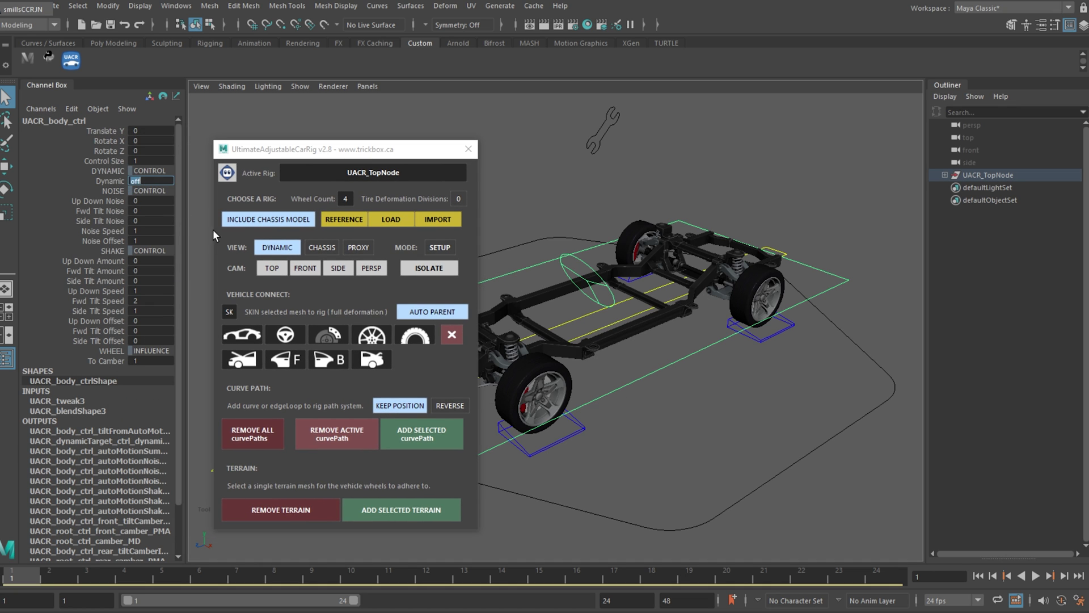
left_click_drag(404, 152, 225, 142)
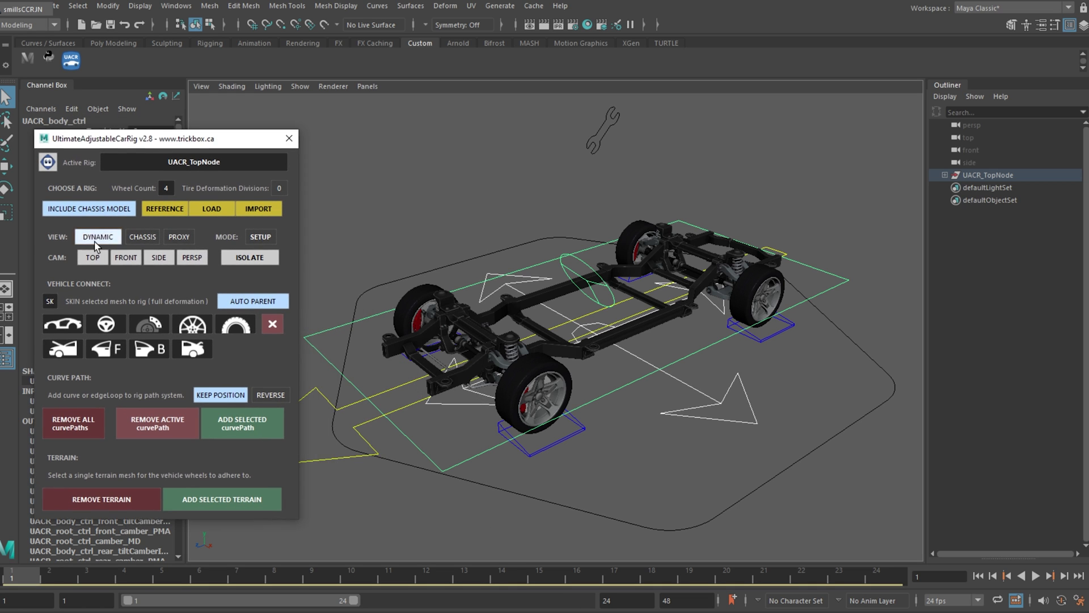
View the rig through the top camera and return to the perspective camera
left_click(93, 258)
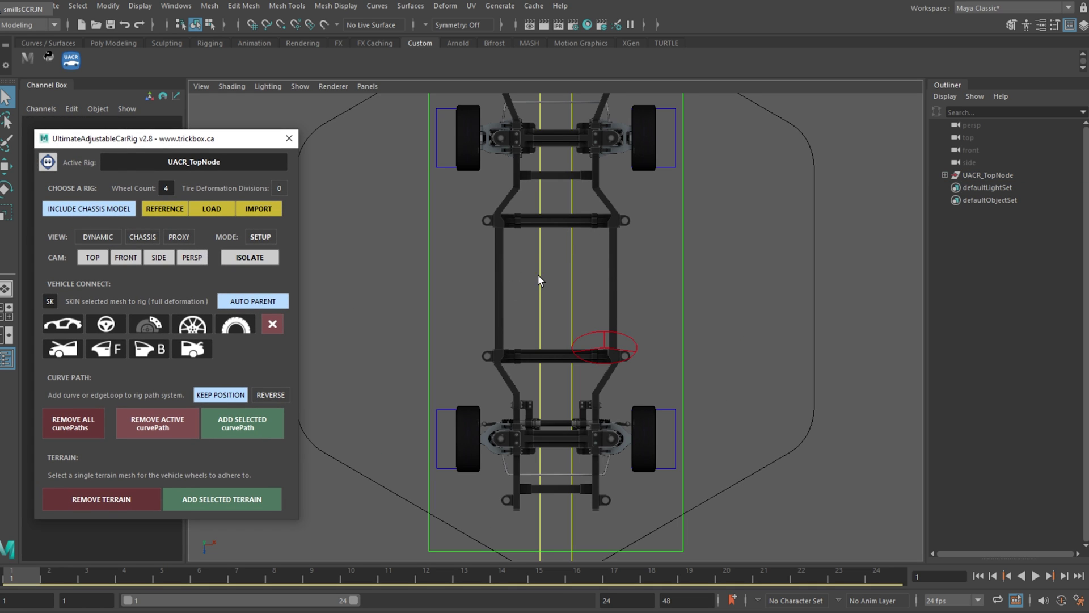
left_click(192, 257)
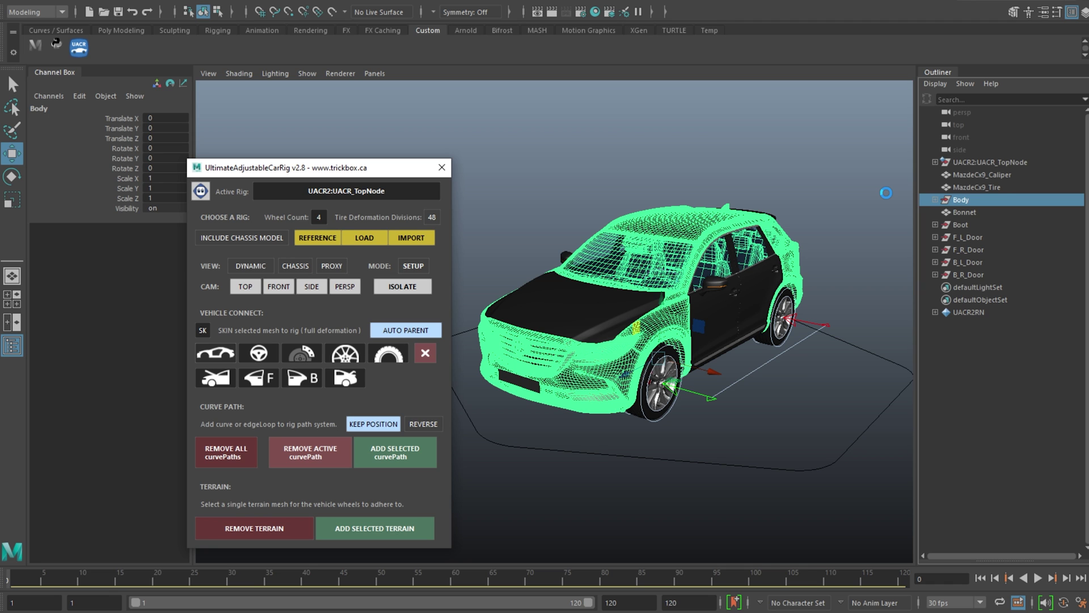
Connect the MazdeCx9_Caliper mesh to the rig as brake calipers and the MazdeCx9_Tire mesh as tires
left_click(969, 175)
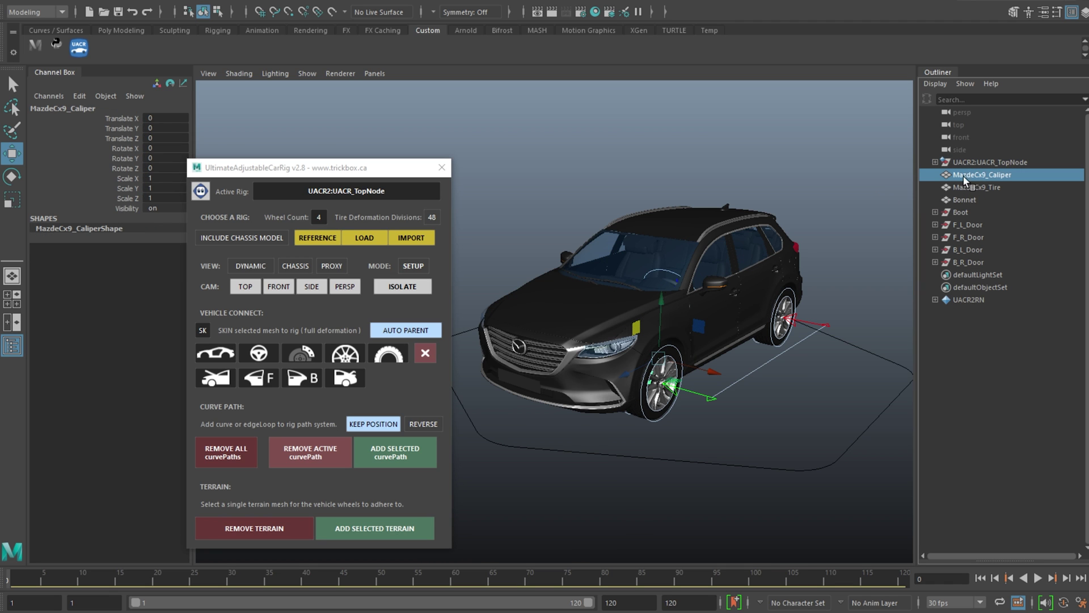
left_click(311, 354)
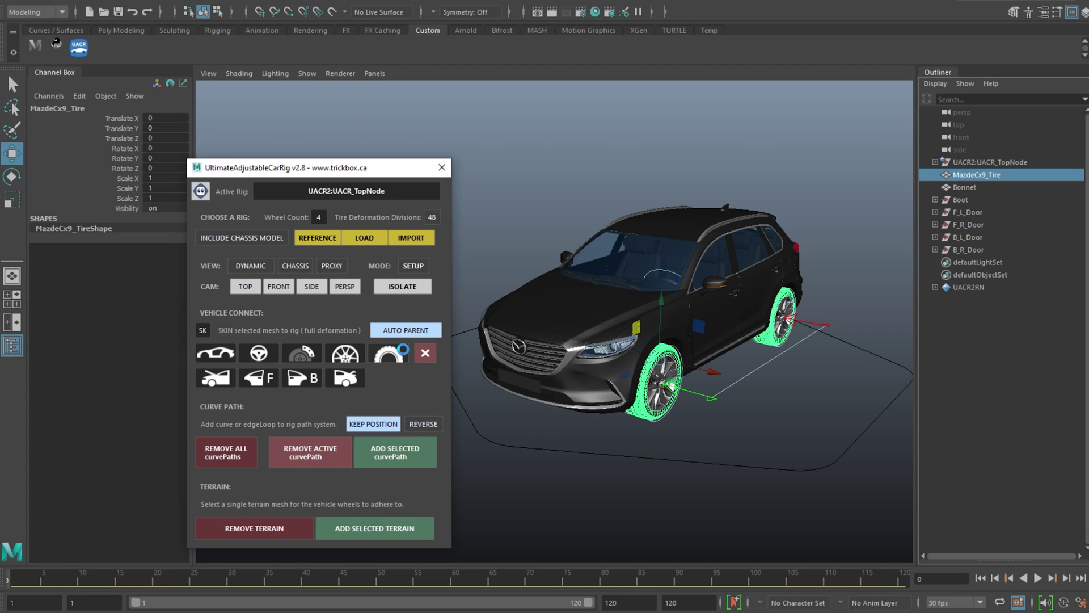
left_click(403, 350)
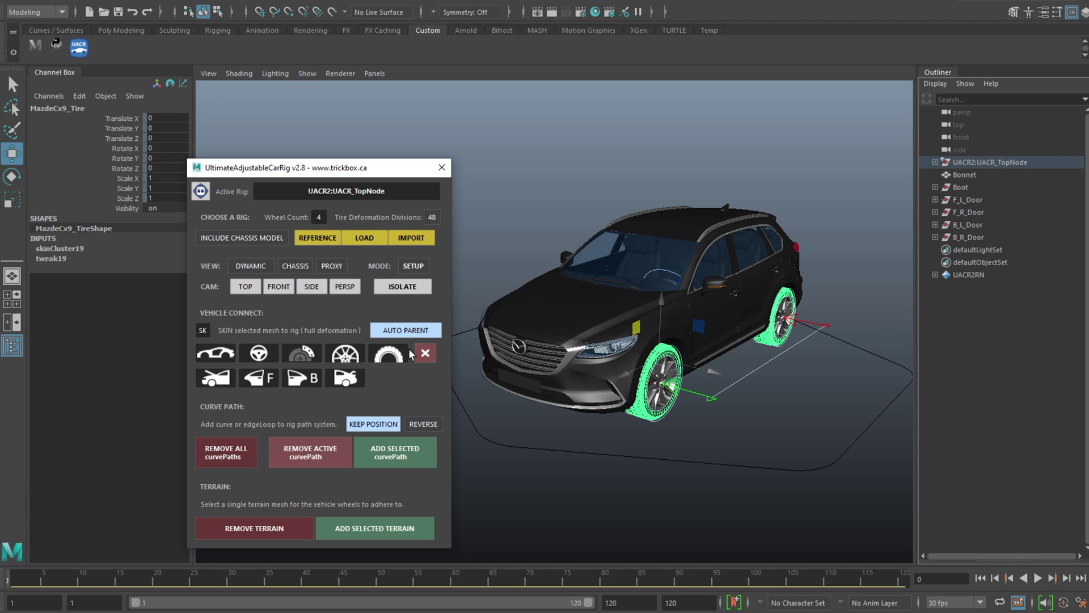
Set Show Front Doors, Show Rear Doors, Show Bonnet and Show Boot to 1 on the rig's root control
left_click(534, 454)
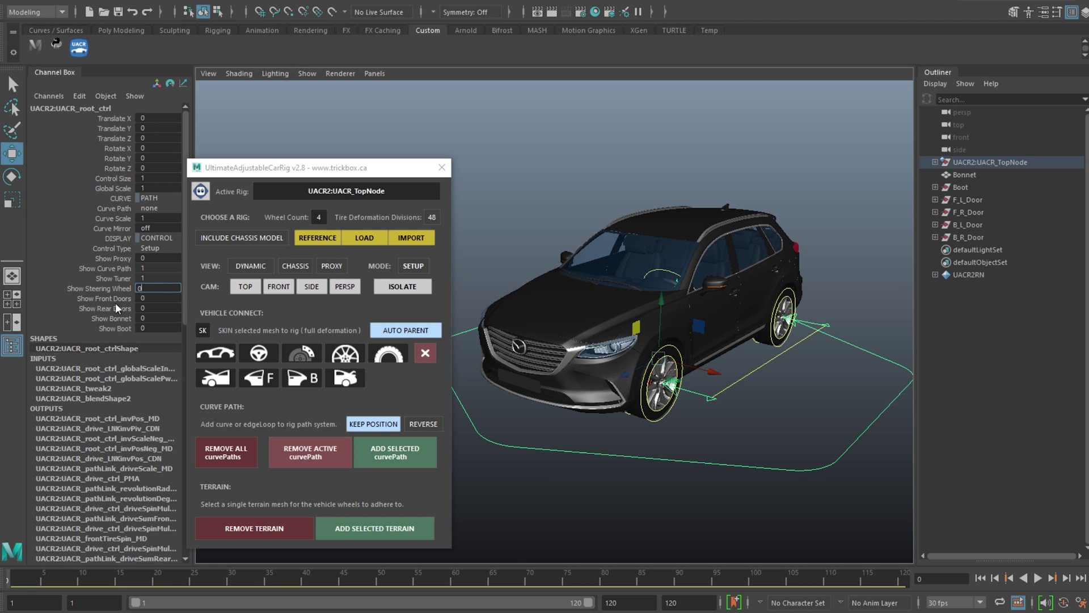
left_click_drag(149, 298, 167, 327)
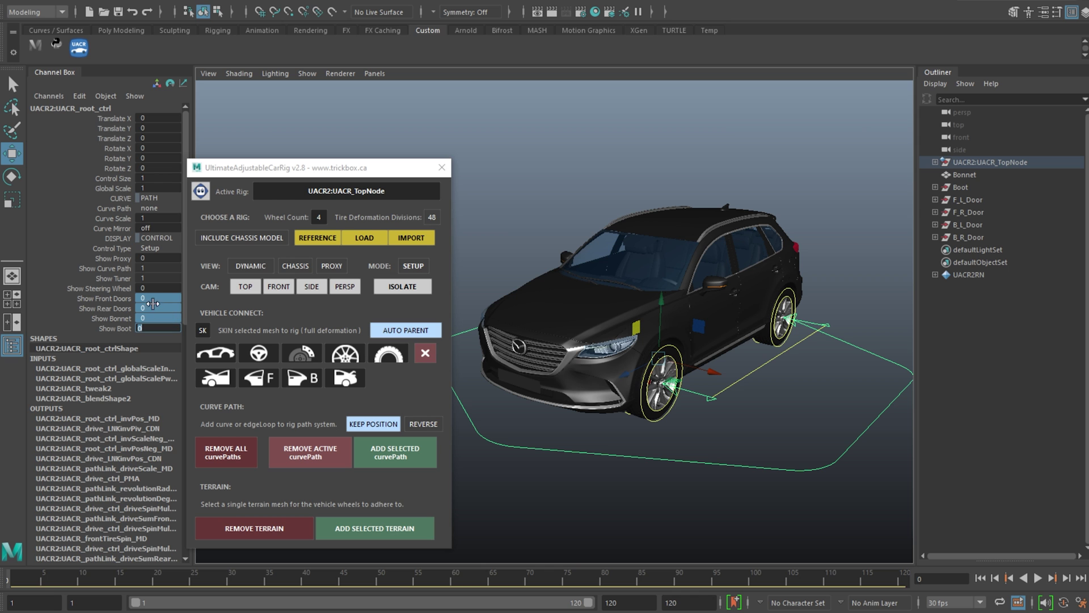
type("1")
key("Return")
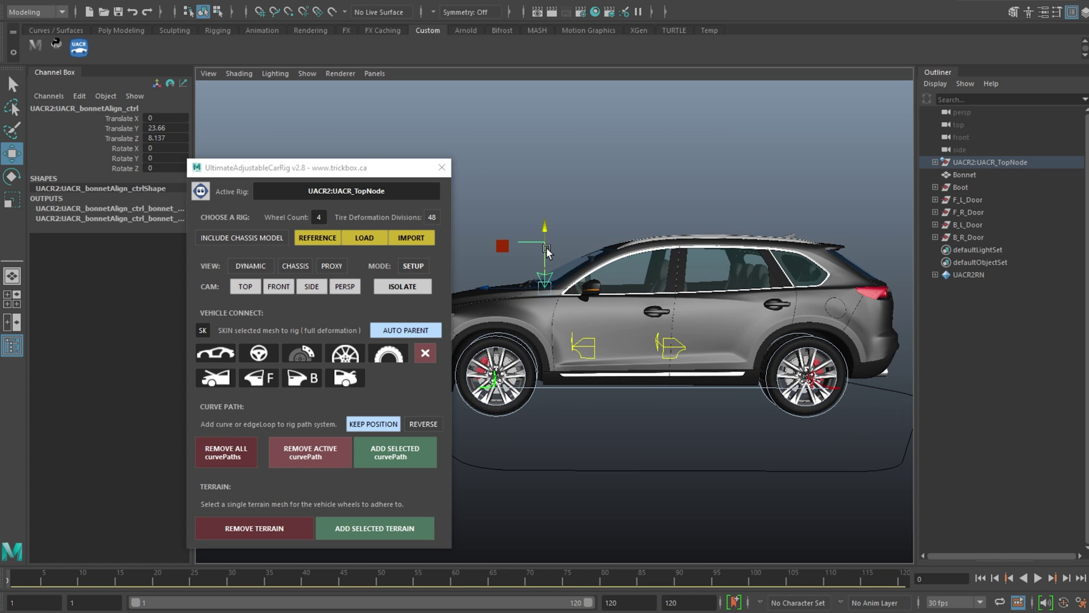
Move the bonnet alignment control to the bonnet's rear edge, at a Translate Z of about 13.1
left_click_drag(693, 296, 722, 311, "alt")
left_click_drag(547, 328, 541, 328)
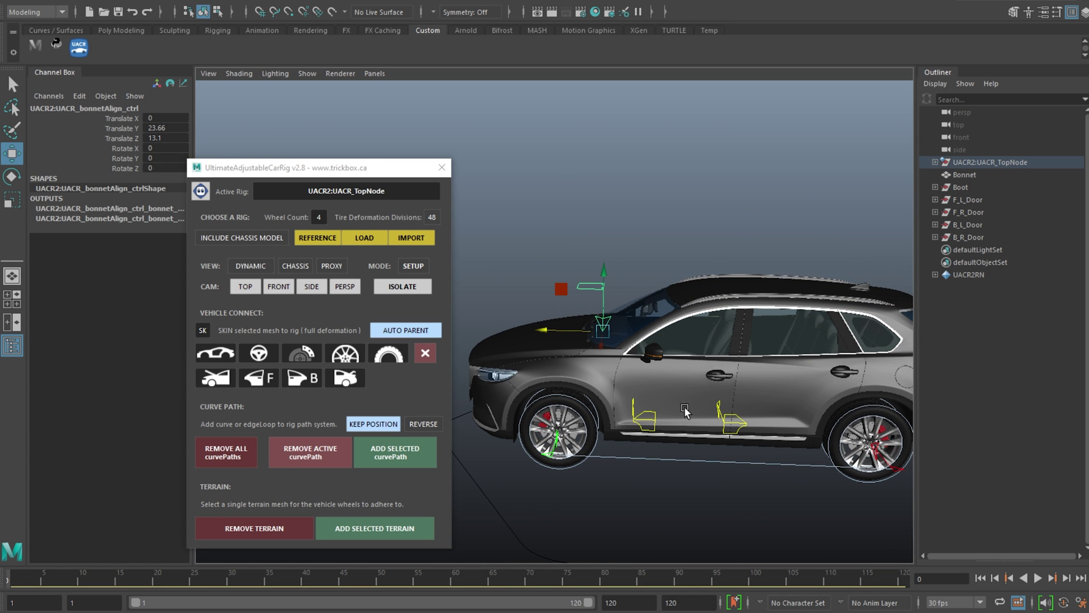
Align the front door control with the front door's leading edge at a Translate Z of about 17.3 and raise it
left_click(650, 413)
left_click_drag(662, 399, 678, 388, "alt")
right_click_drag(679, 388, 652, 440, "alt")
left_click_drag(636, 410, 612, 399)
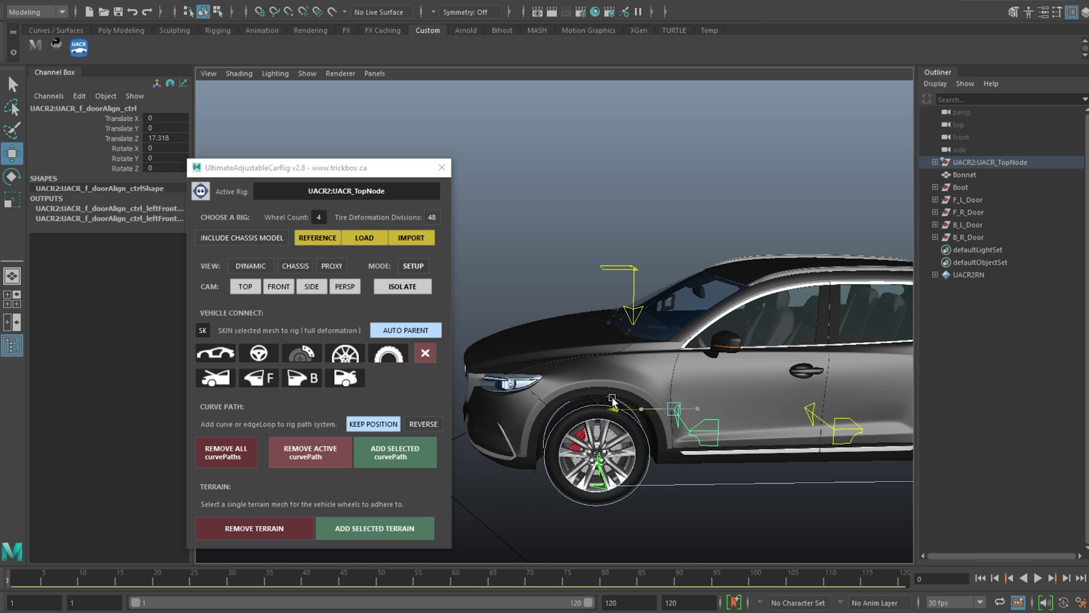
left_click_drag(675, 346, 673, 331)
left_click_drag(668, 387, 647, 368, "alt")
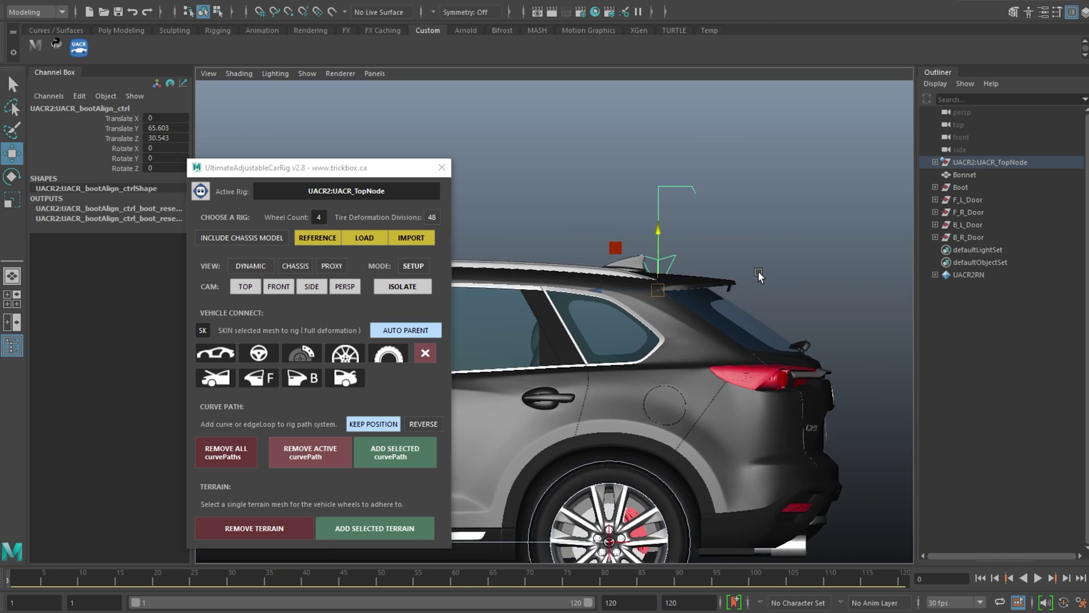
Raise the boot alignment control to the tailgate's roof hinge, at about Translate Y 70.7 and Translate Z 31
right_click_drag(758, 275, 794, 275, "alt")
middle_click_drag(732, 272, 585, 335, "alt")
left_click_drag(580, 263, 581, 245)
left_click_drag(534, 300, 529, 300)
right_click_drag(630, 397, 604, 399, "alt")
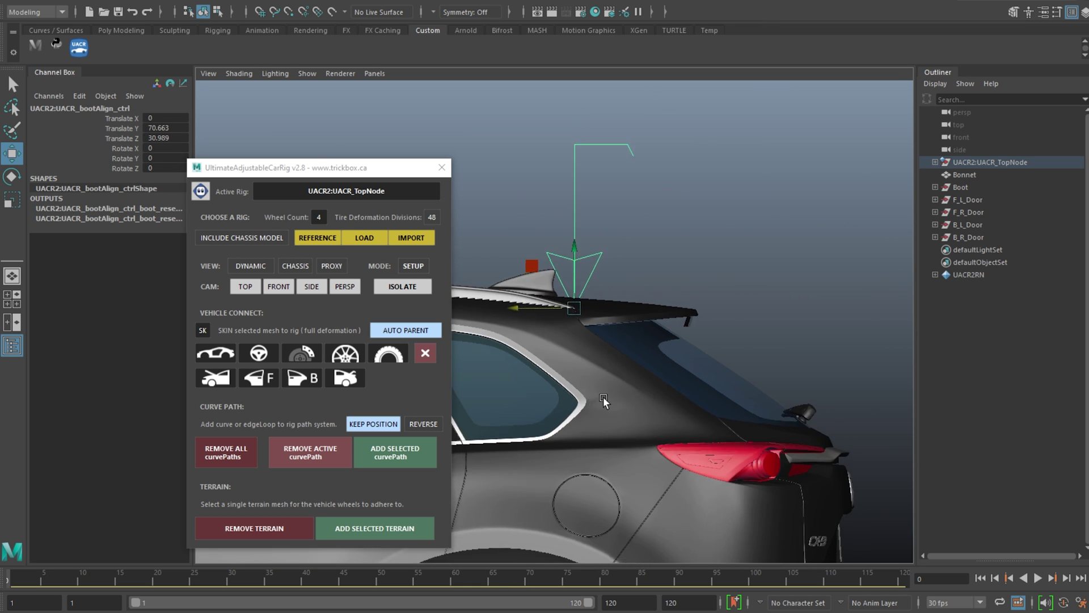
Adjust the rear door alignment control sideways to meet the door's outer surface, at a Translate X of about -2.2
key("Right")
key("f")
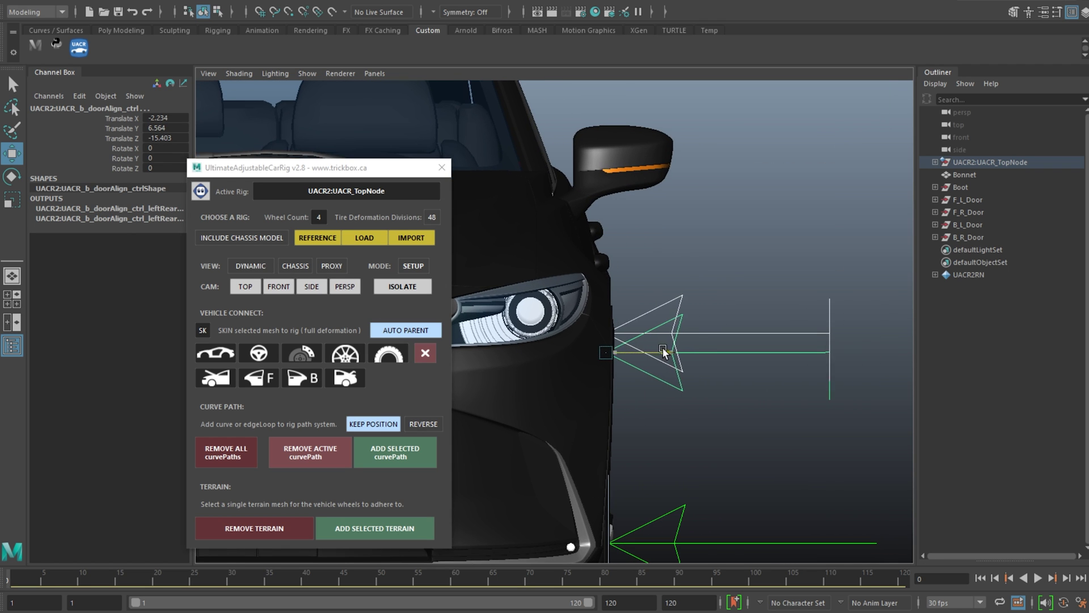
left_click_drag(663, 352, 667, 351)
right_click_drag(703, 193, 622, 178, "alt")
middle_click_drag(623, 177, 794, 212, "alt")
right_click_drag(624, 227, 428, 246, "alt")
mouse_move(658, 321)
left_mouse_down("alt")
mouse_move(643, 313)
mouse_move(673, 334)
left_mouse_up("alt")
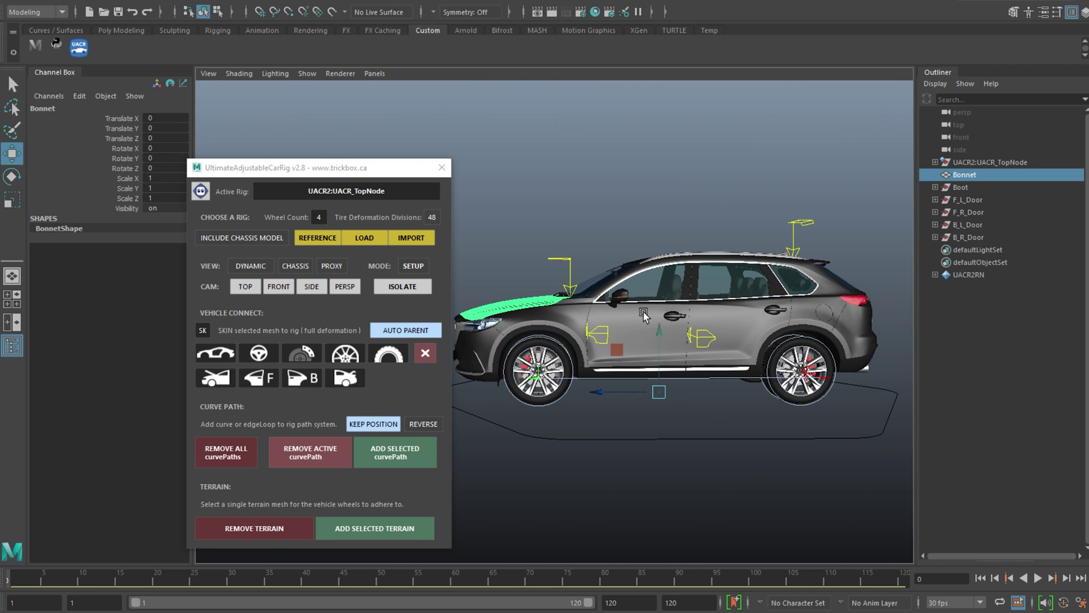
Connect the Bonnet mesh to the rig as the bonnet and the Boot group as the boot
left_click(220, 379)
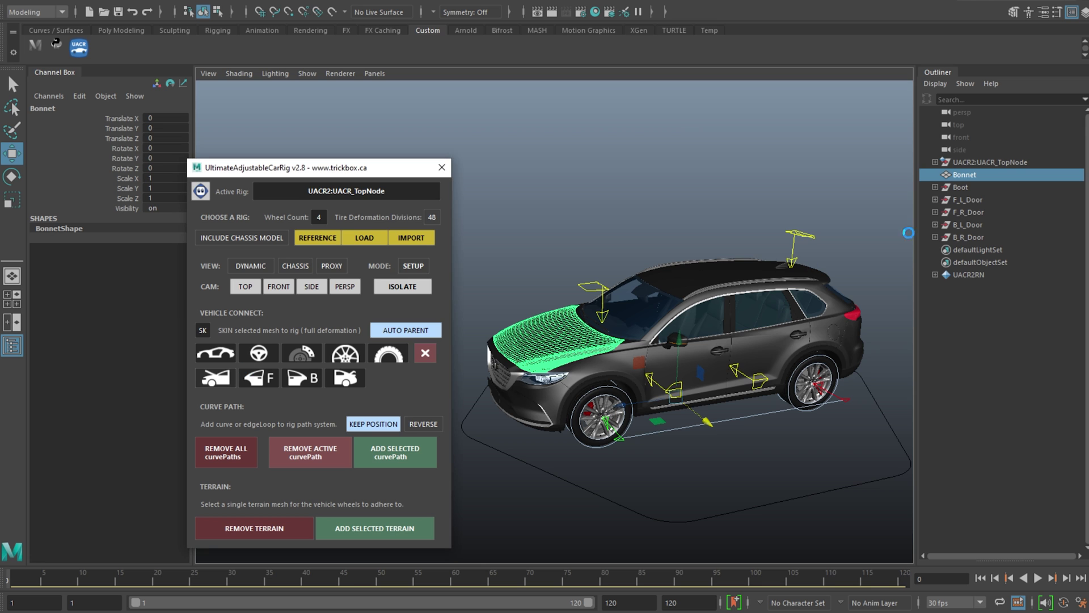
left_click(776, 285)
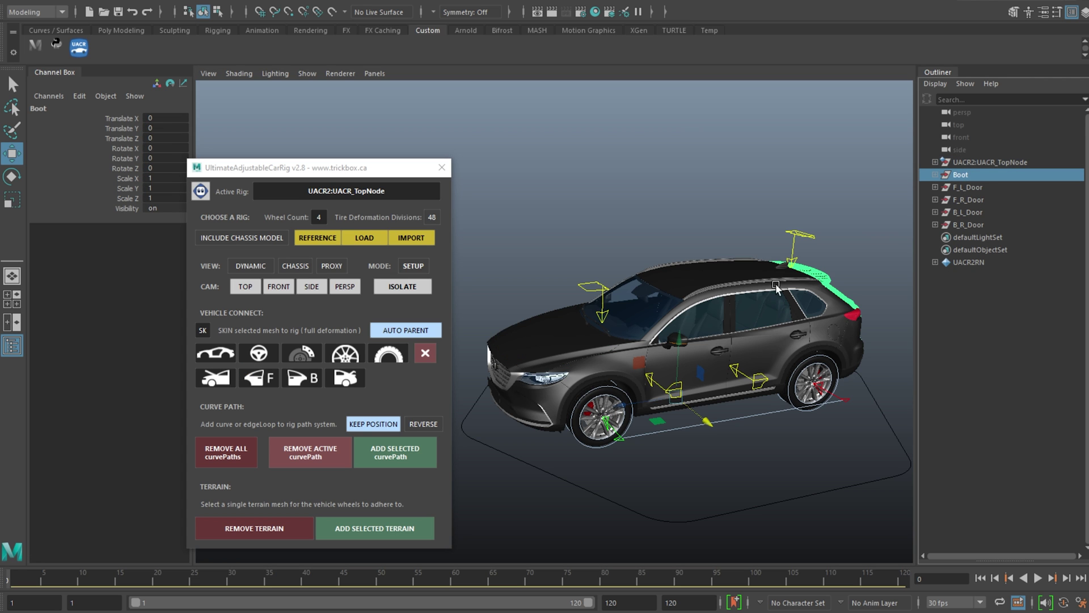
left_click(343, 379)
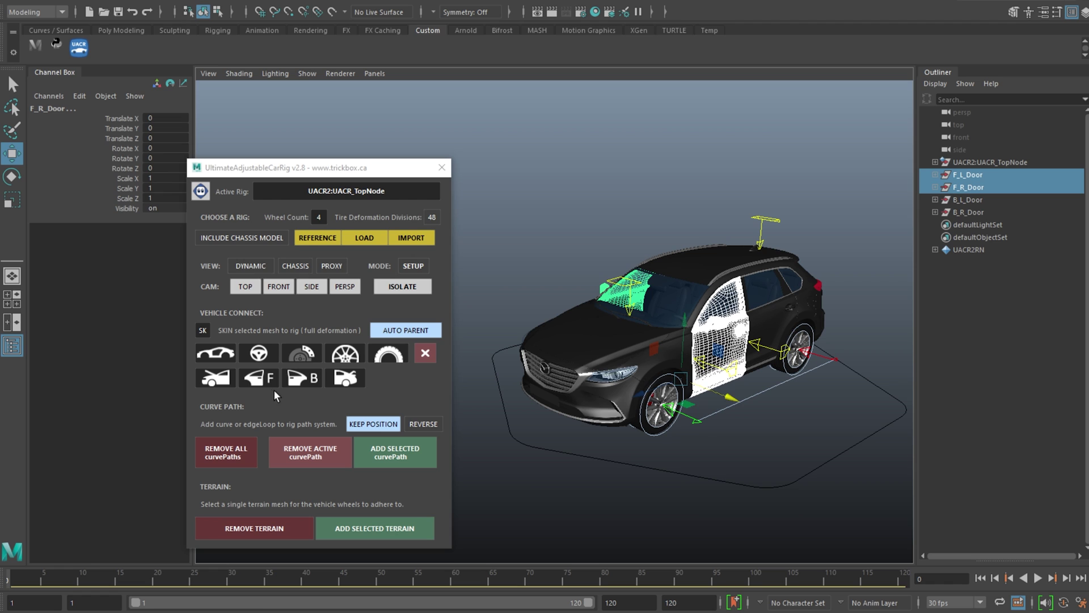
Connect F_L_Door and F_R_Door to the rig as front doors, and B_L_Door and B_R_Door as rear doors
left_click(260, 381)
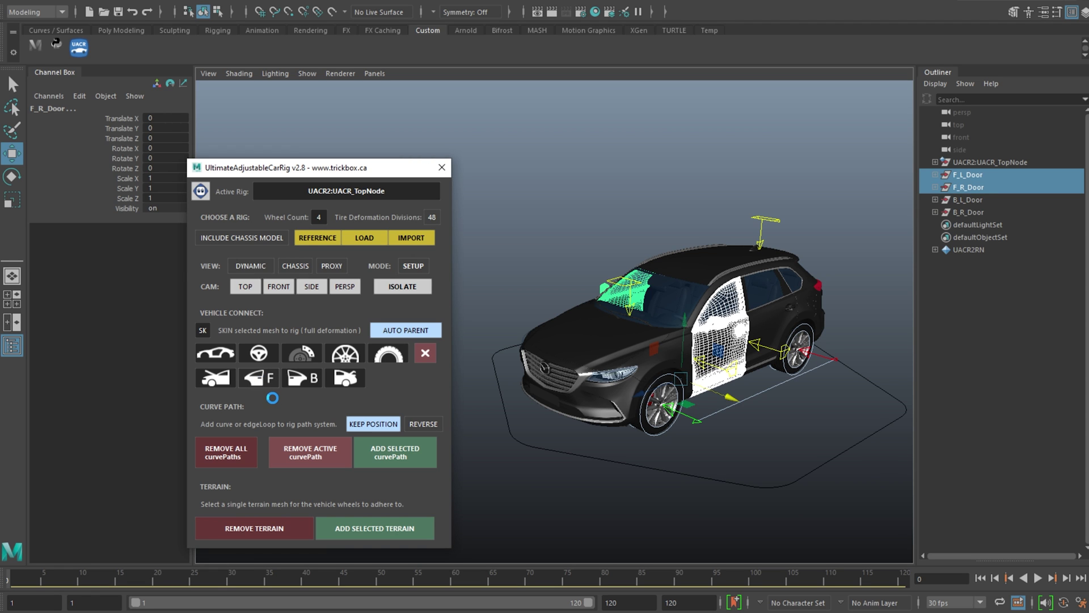
left_click(978, 174)
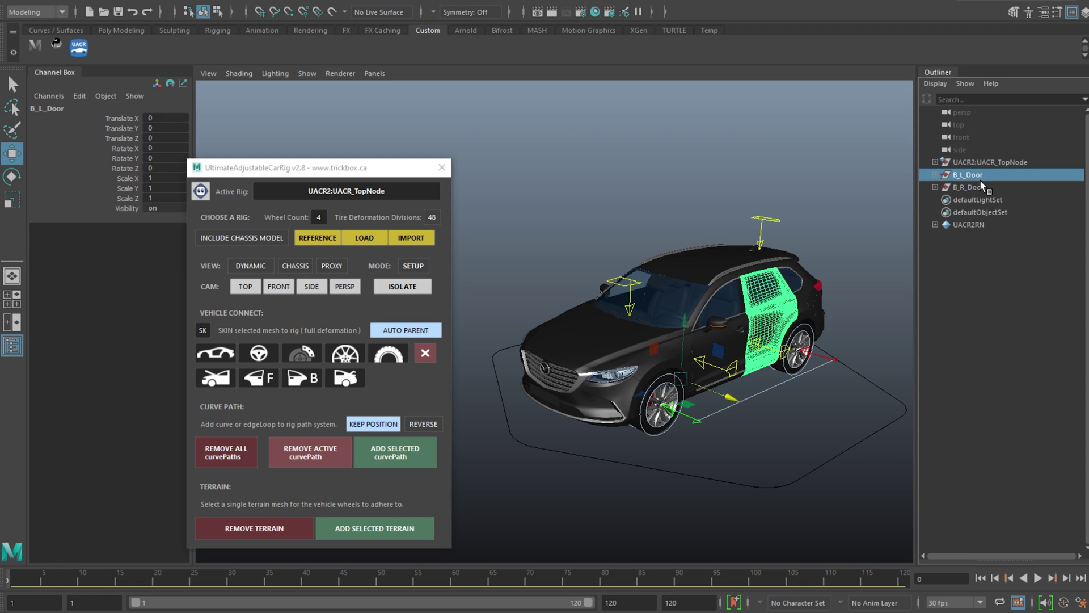
left_click(981, 185, "shift")
left_click(302, 379)
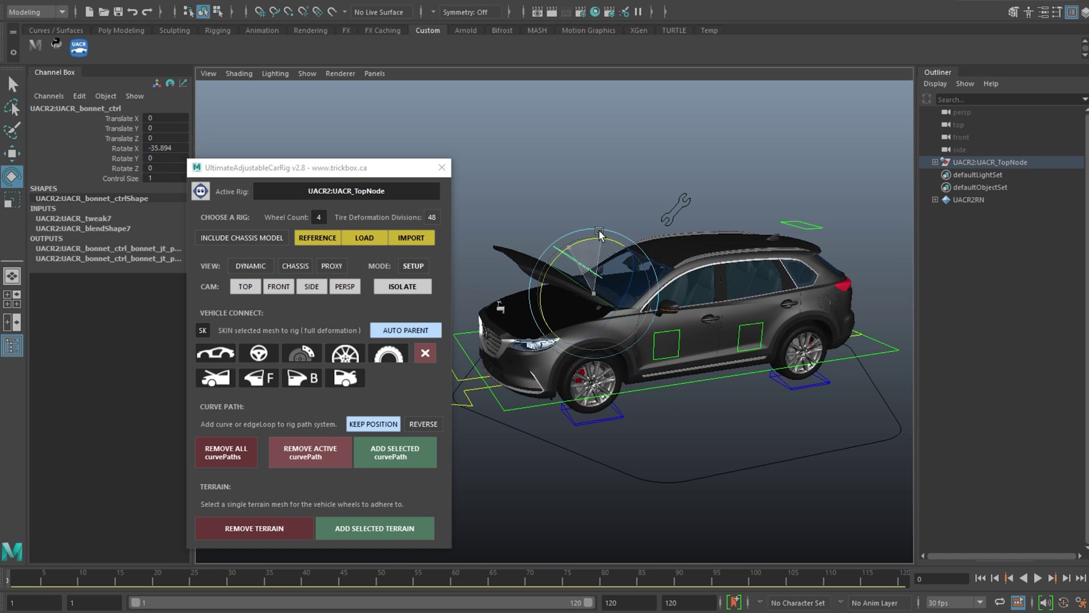
Rotate the Mazda's bonnet, boot and left front door controls to swing those parts open
left_click_drag(601, 233, 620, 228)
left_click(819, 221)
left_click_drag(818, 221, 652, 230, "alt")
left_click_drag(653, 230, 614, 370, "alt")
left_click(688, 336)
On the red gullwing car, place the front door alignment control at the roof hinge and connect both doors as front doors
left_click(749, 156)
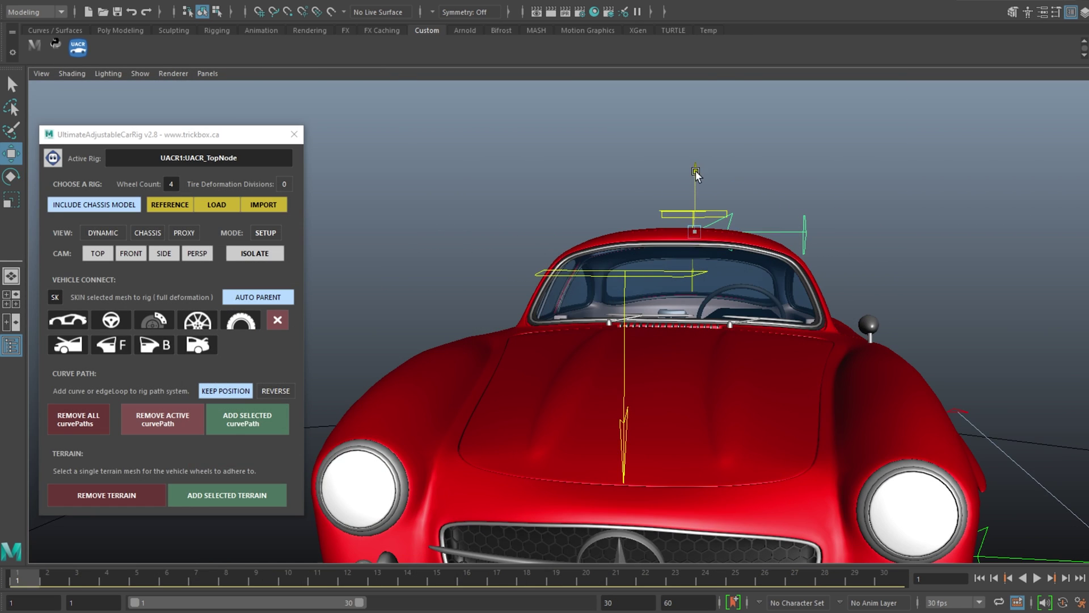
left_click_drag(510, 250, 720, 234, "alt")
left_click(567, 258)
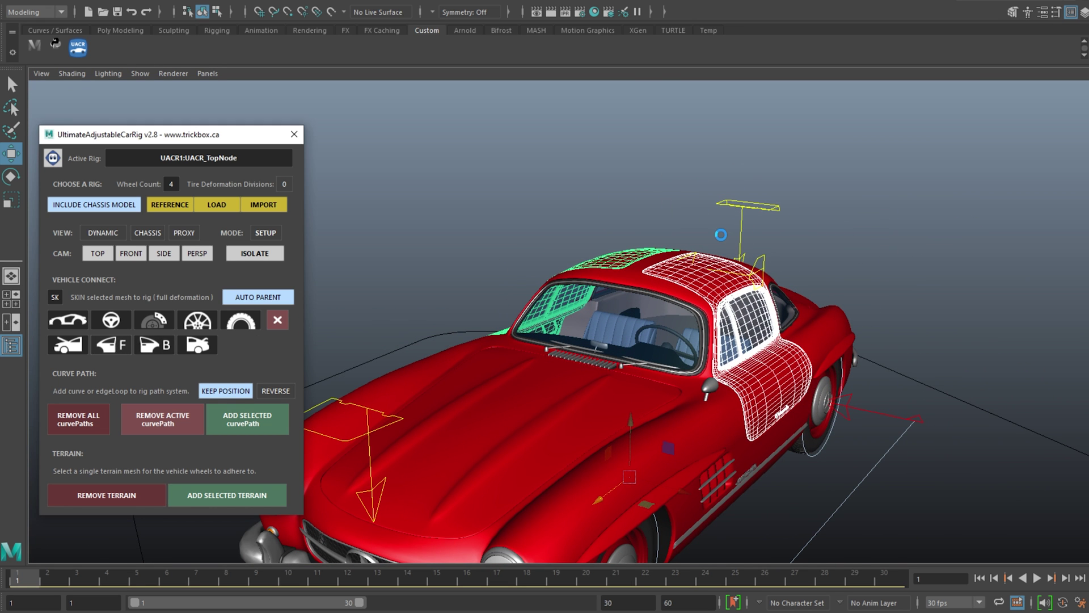
left_click(721, 234)
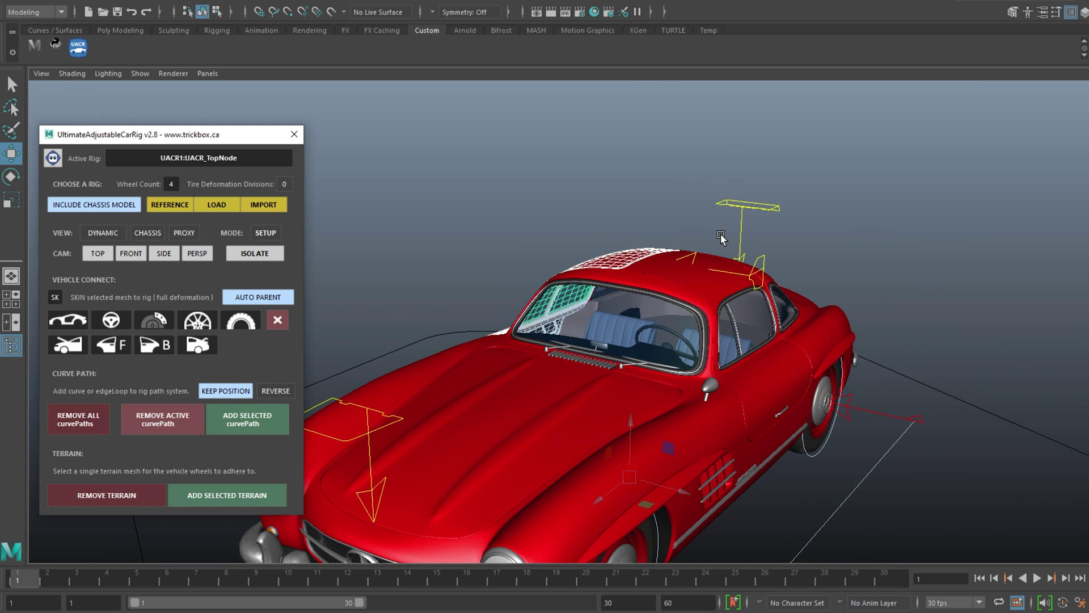
Leave setup mode and rotate the red car's left door control to swing the gullwing door upward
left_click(265, 233)
key("e")
left_click(681, 187)
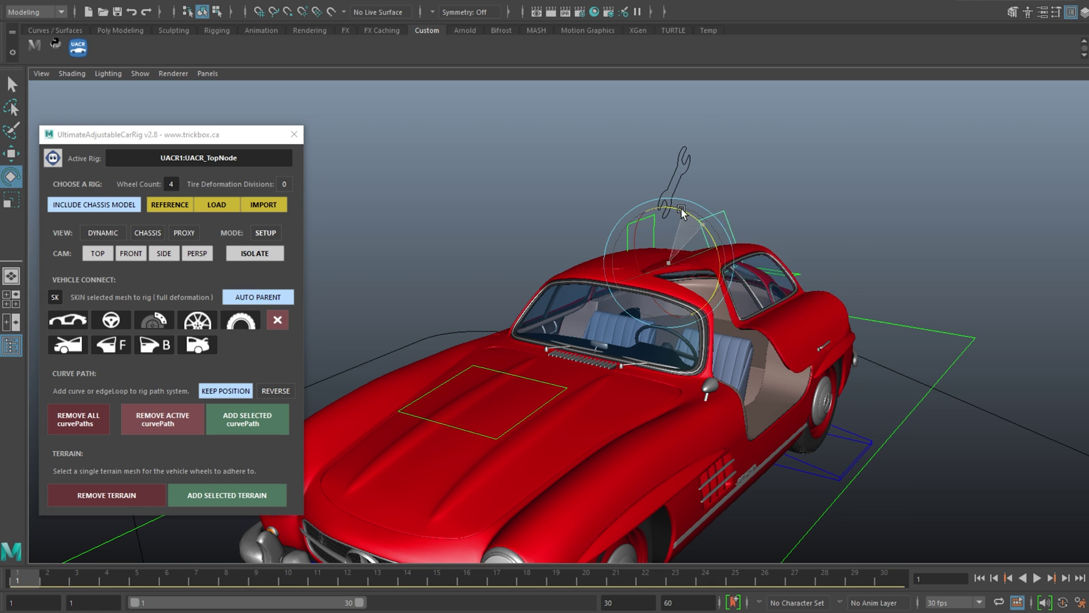
left_click_drag(682, 212, 652, 182)
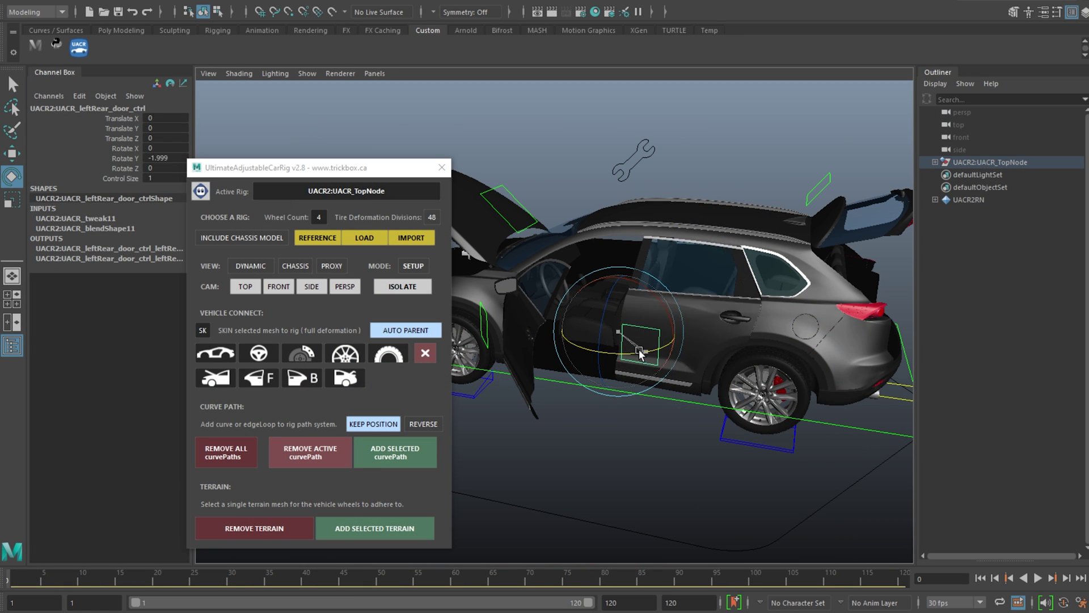
Rotate the Mazda's left rear door control about its vertical axis to open the rear door
left_click_drag(639, 355, 621, 369)
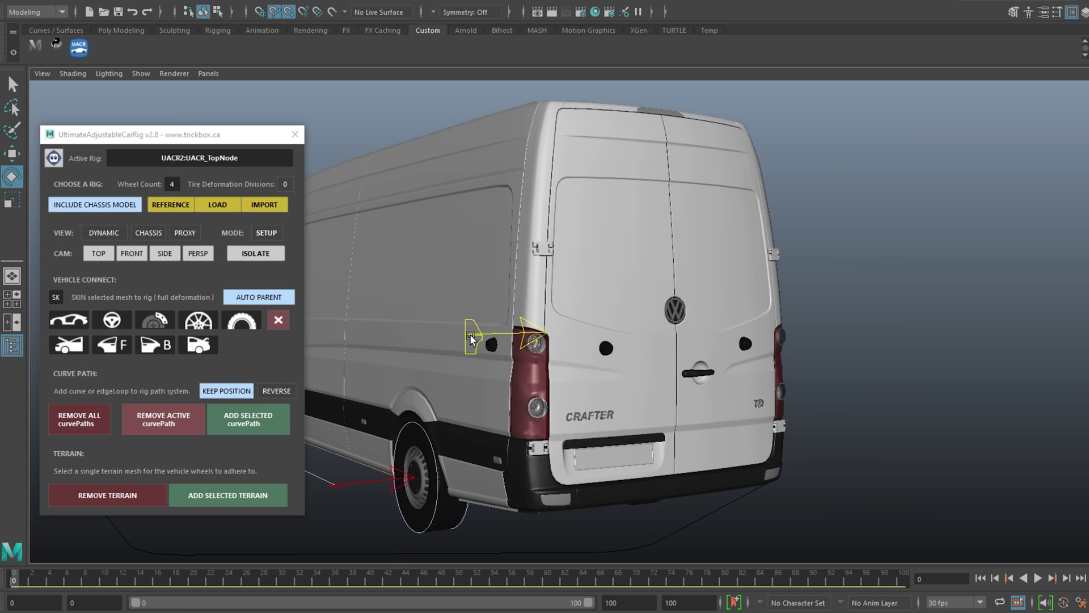
Align the rear door control with the cargo door hinge on the Crafter van and connect both cargo doors as rear doors
left_click(470, 335)
left_click_drag(561, 334, 595, 408, "alt")
left_click_drag(530, 391, 600, 387)
left_click_drag(613, 388, 752, 366, "alt")
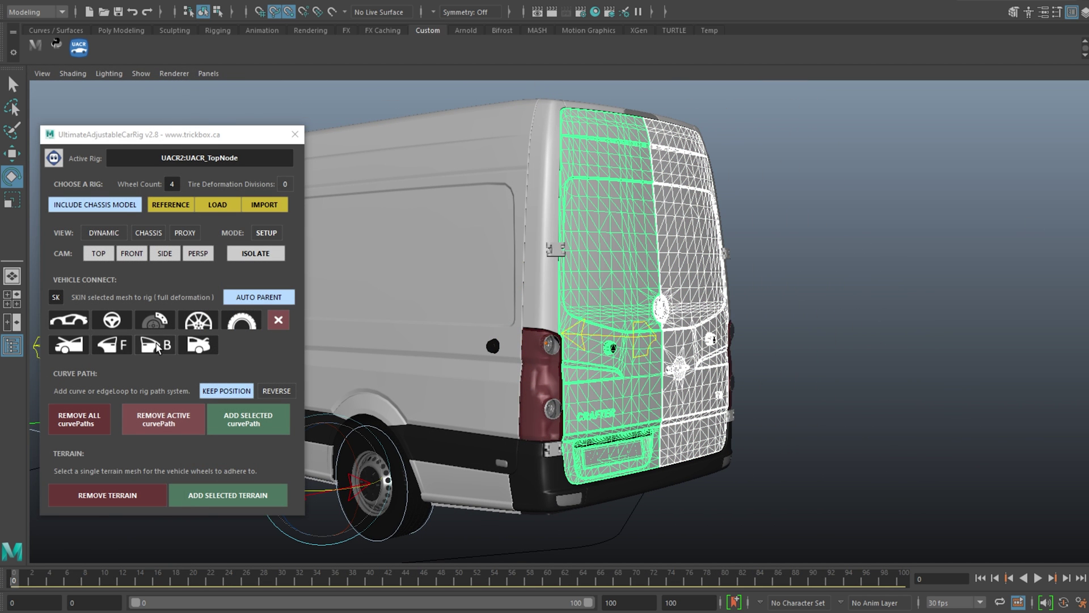
left_click(157, 344)
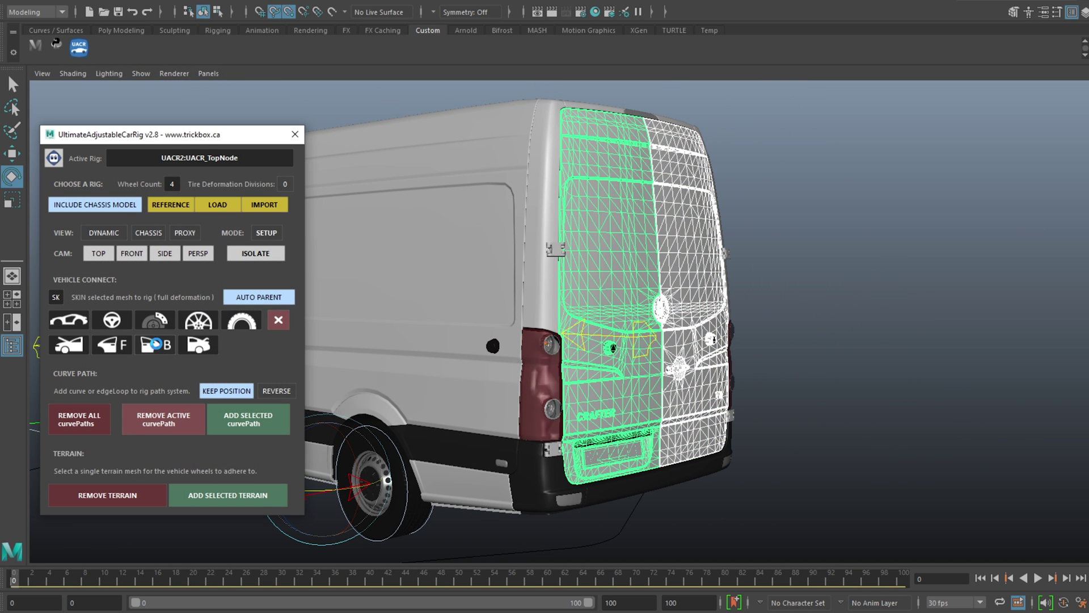
Leave setup mode and rotate both rear door controls to swing the van's cargo doors outward
left_click(266, 233)
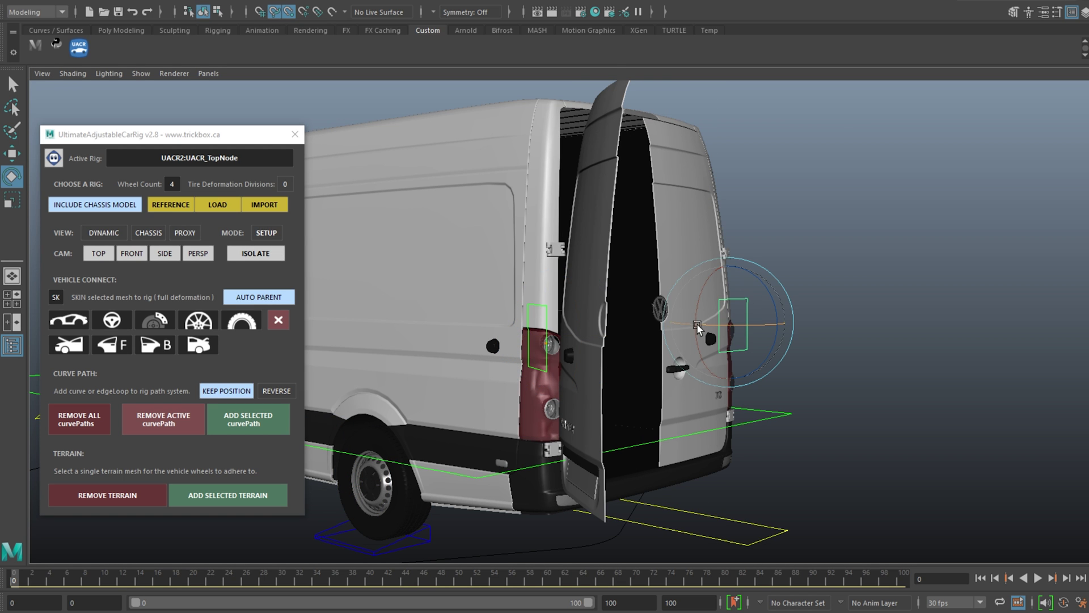
right_click_drag(648, 471, 505, 287, "alt")
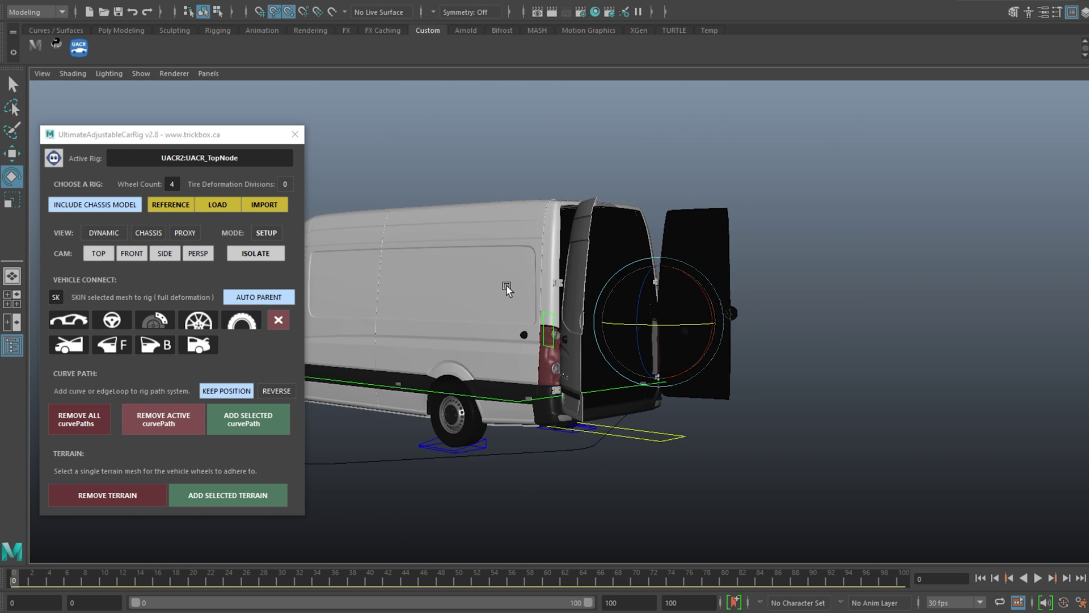
Enlarge the van's body control by increasing its Control Size attribute
left_click_drag(505, 287, 788, 351, "alt")
middle_click_drag(788, 351, 879, 331, "alt")
left_click(880, 331)
key("f")
left_click_drag(812, 370, 532, 374, "alt")
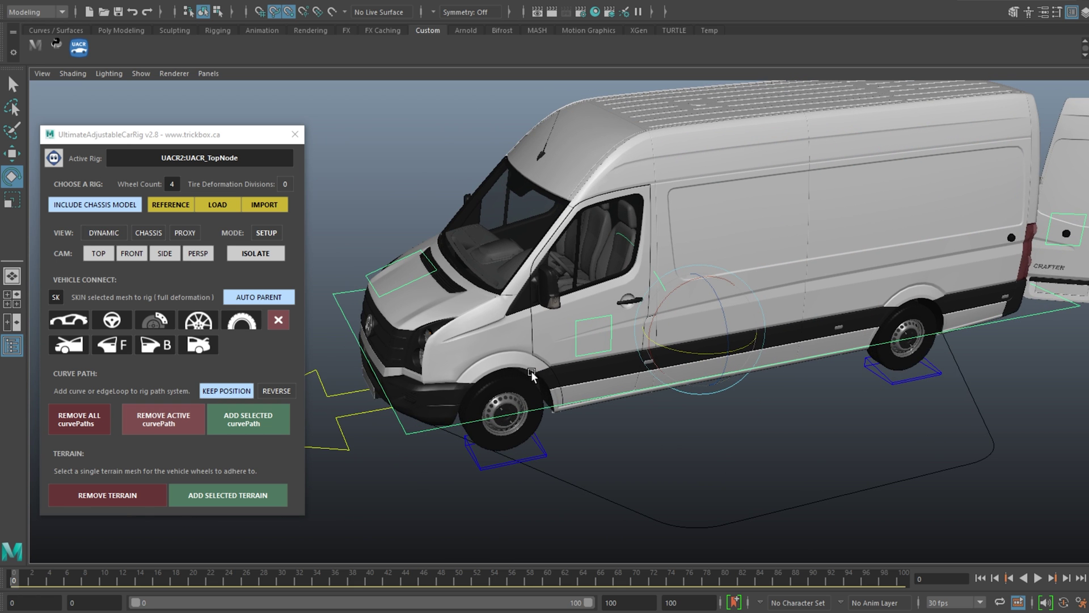
left_click_drag(269, 115, 240, 107)
left_click(258, 188)
middle_click_drag(588, 435, 755, 442)
Reshape the van's body control in component mode, moving its two front corner points closer to the front bumper
key("F8")
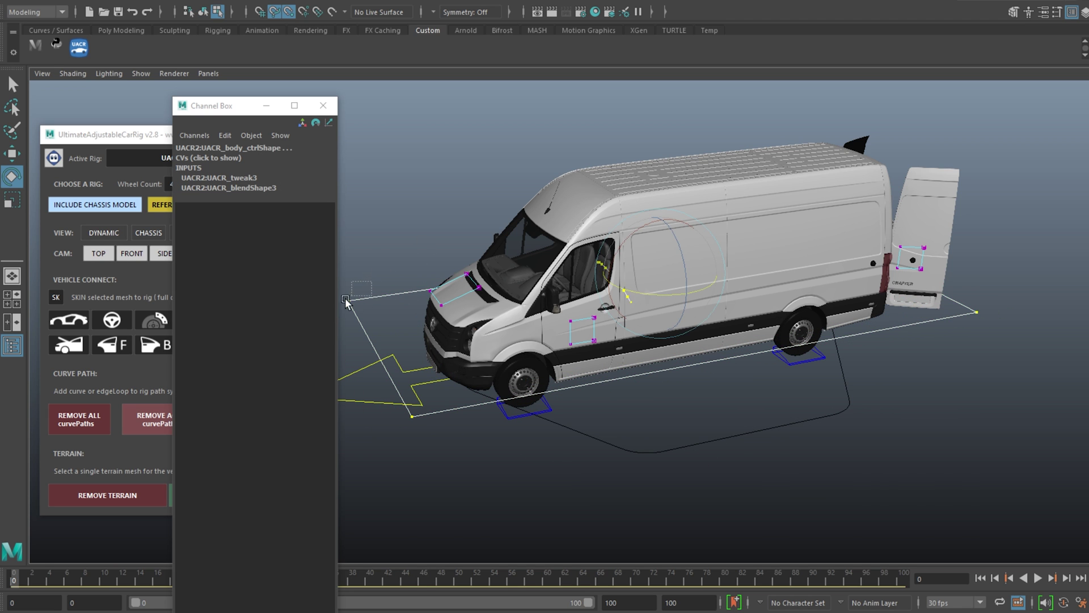
left_click(348, 300)
left_click(412, 416, "shift")
key("w")
left_click_drag(349, 356, 402, 348)
left_click_drag(578, 382, 729, 293, "alt")
left_click_drag(875, 307, 702, 265)
left_click_drag(763, 384, 763, 384)
left_click_drag(763, 384, 709, 352, "alt")
key("r")
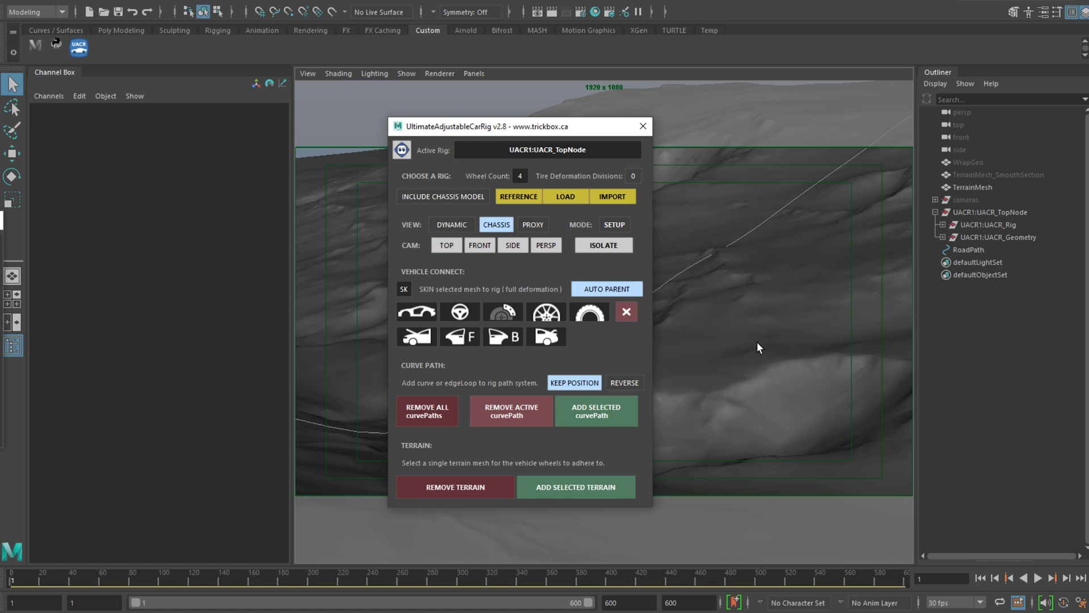
Move the rig window clear of the terrain view and play the yellow car's road path animation
left_click_drag(538, 133, 194, 147)
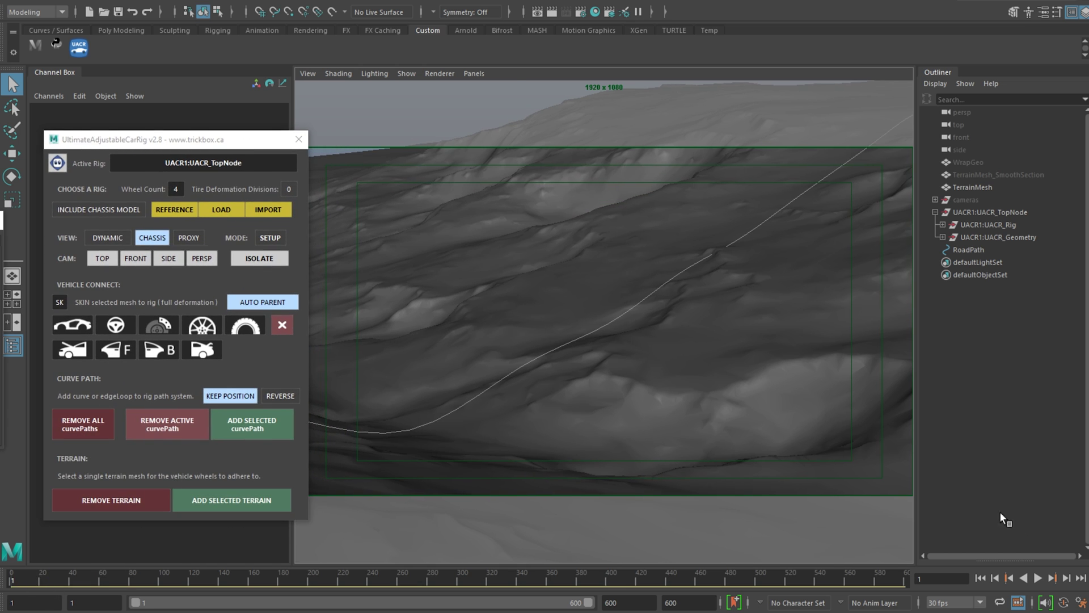
left_click(1038, 577)
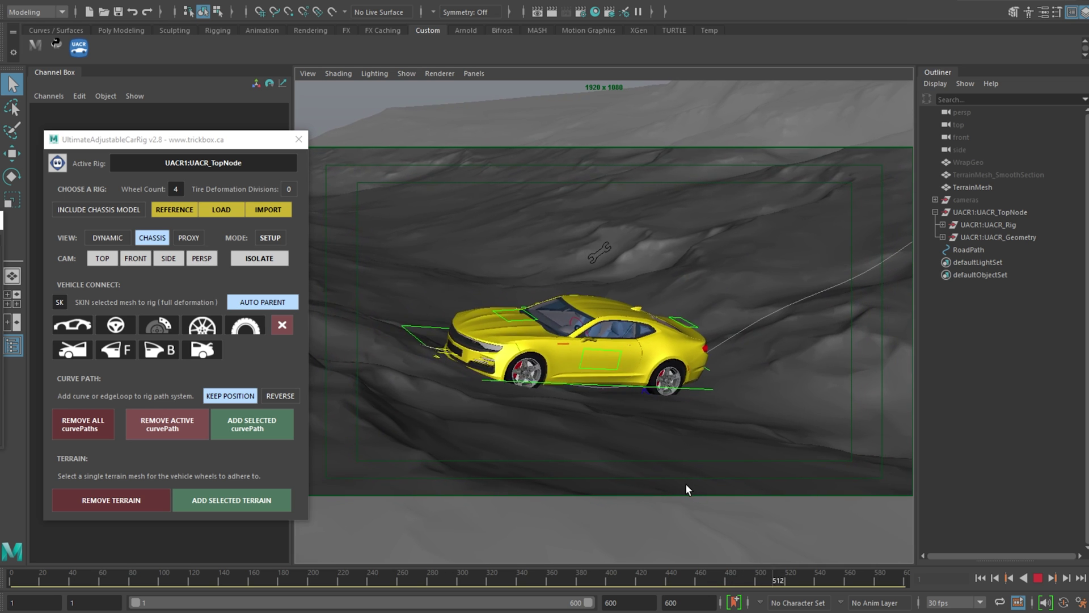
Examine the WrapGeo mesh along the terrain and switch it to edge selection
left_click(966, 162)
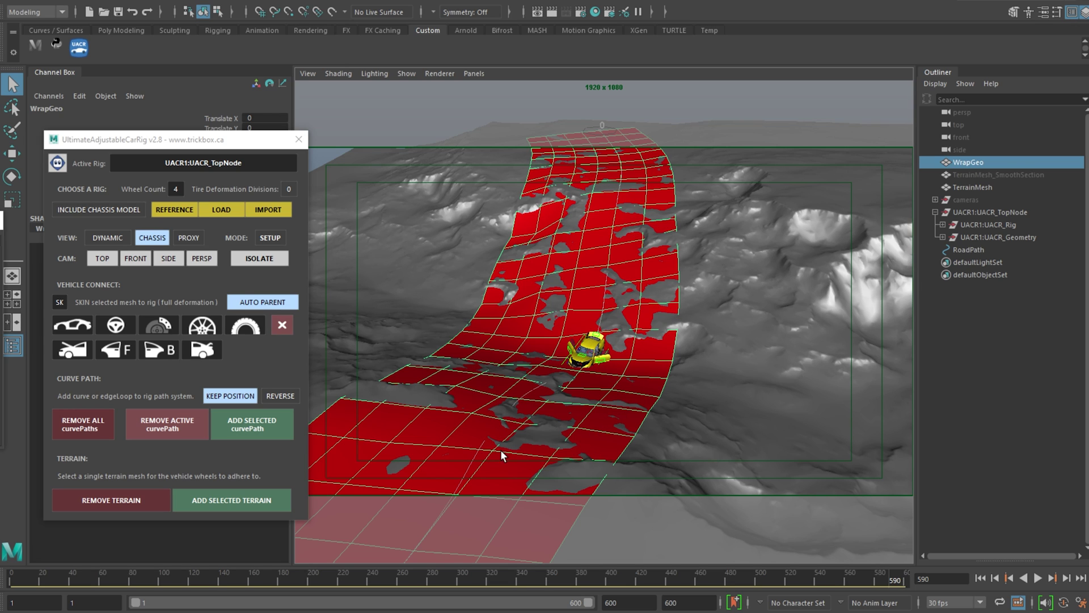
left_click_drag(485, 400, 553, 417, "alt")
right_click_drag(568, 295, 584, 246)
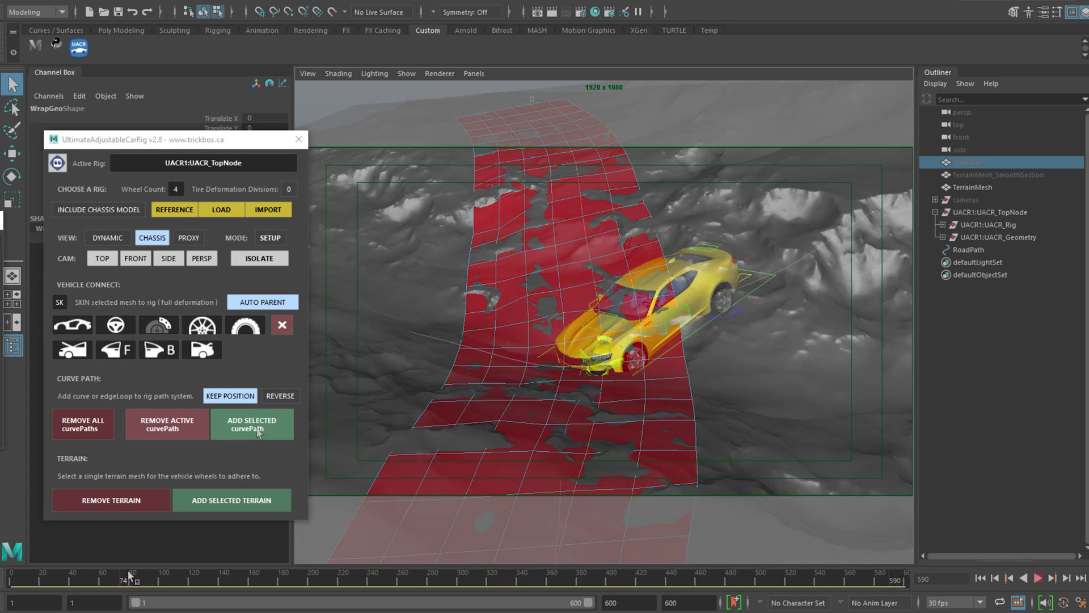
Go to frame 439 and add TerrainMesh as the terrain for the car's wheels to adhere to
left_click_drag(128, 569, 665, 479)
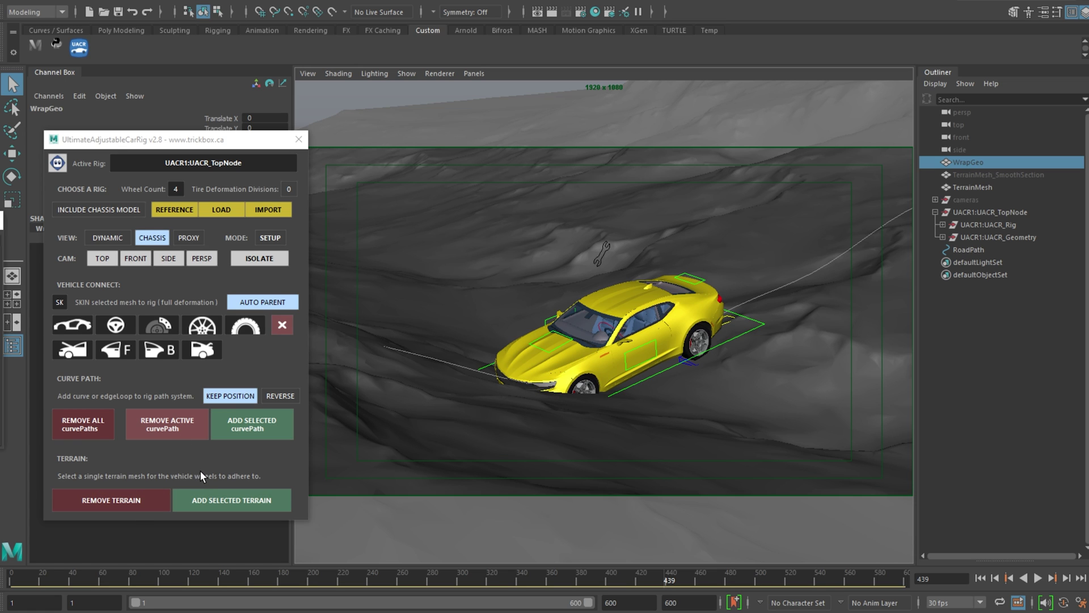
left_click(476, 254)
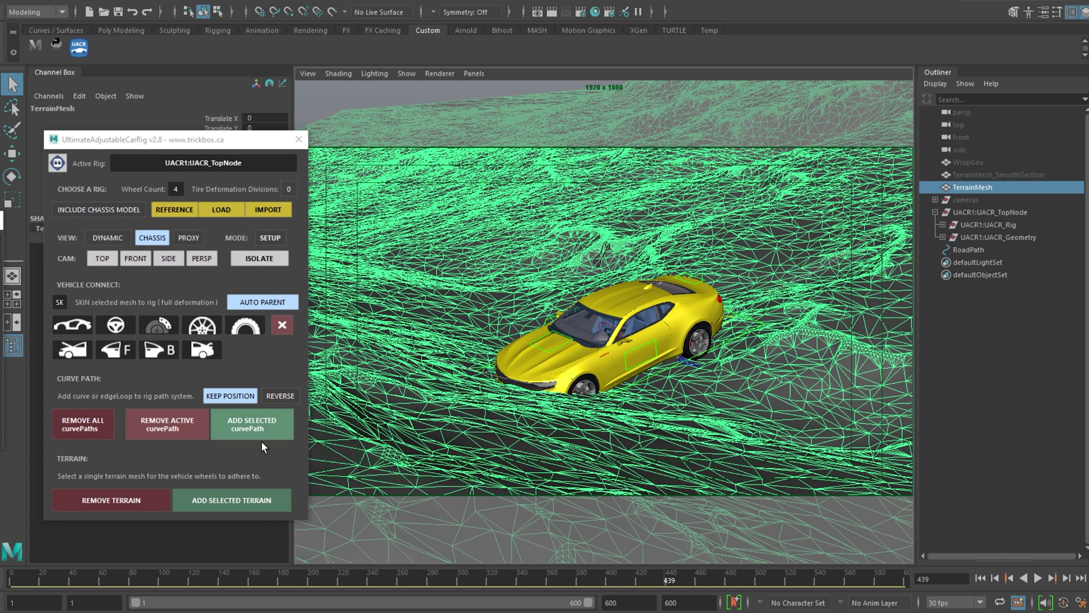
left_click(243, 503)
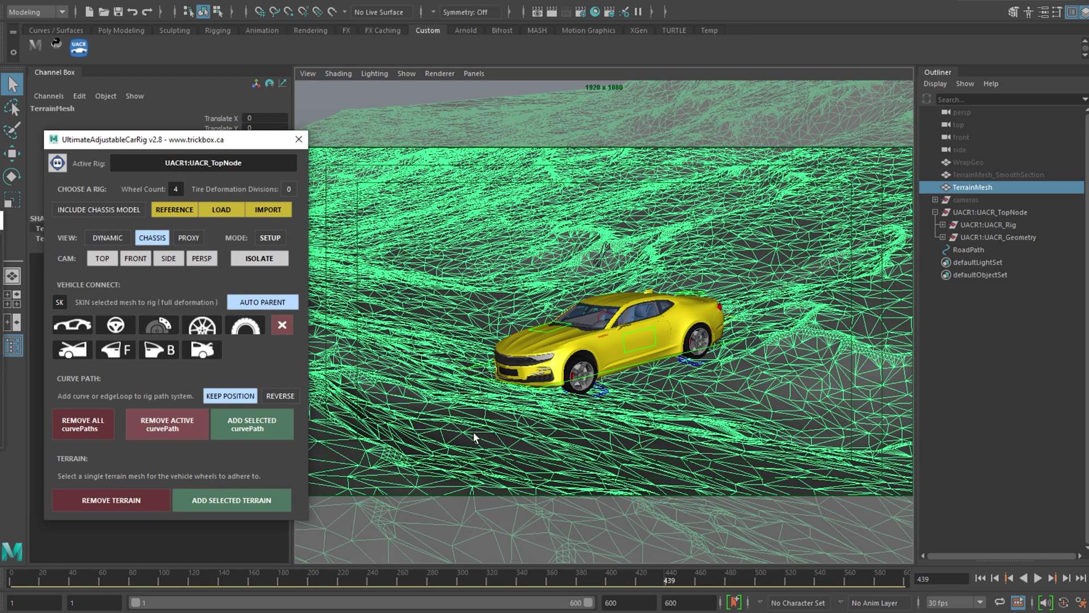
Deselect the terrain, scrub to frame 61 and play the animation to review how the car follows the ground
left_click(473, 433)
left_click_drag(63, 572, 103, 581)
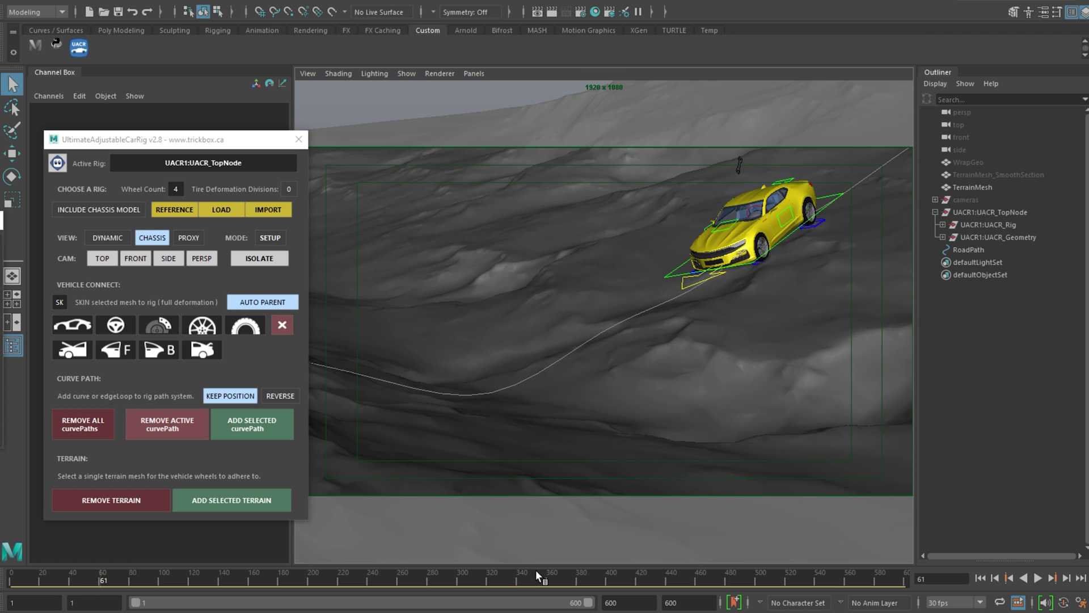
left_click(1039, 575)
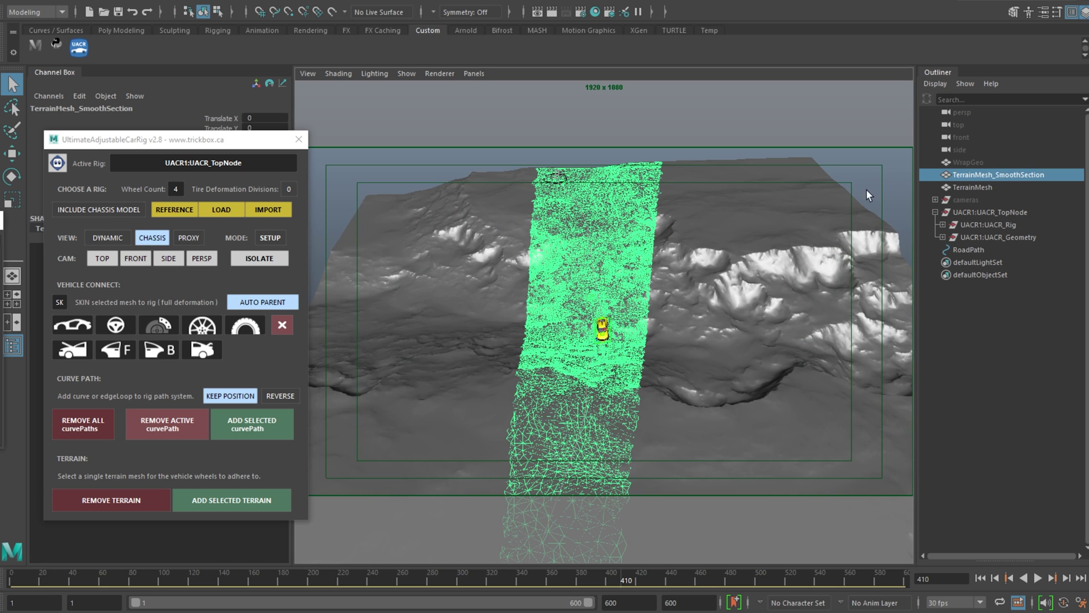
Inspect TerrainMesh_SmoothSection around the car against the original terrain and look up the Average Vertices command
left_click(866, 195)
left_click_drag(755, 340, 670, 341, "alt")
right_click_drag(596, 386, 672, 352, "alt")
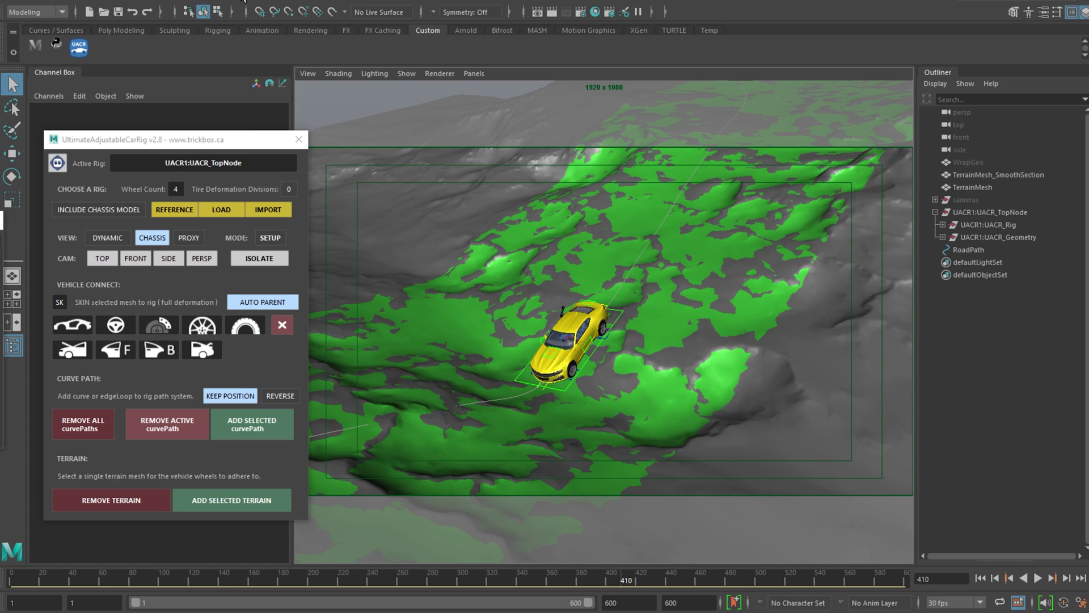
left_click(244, 2)
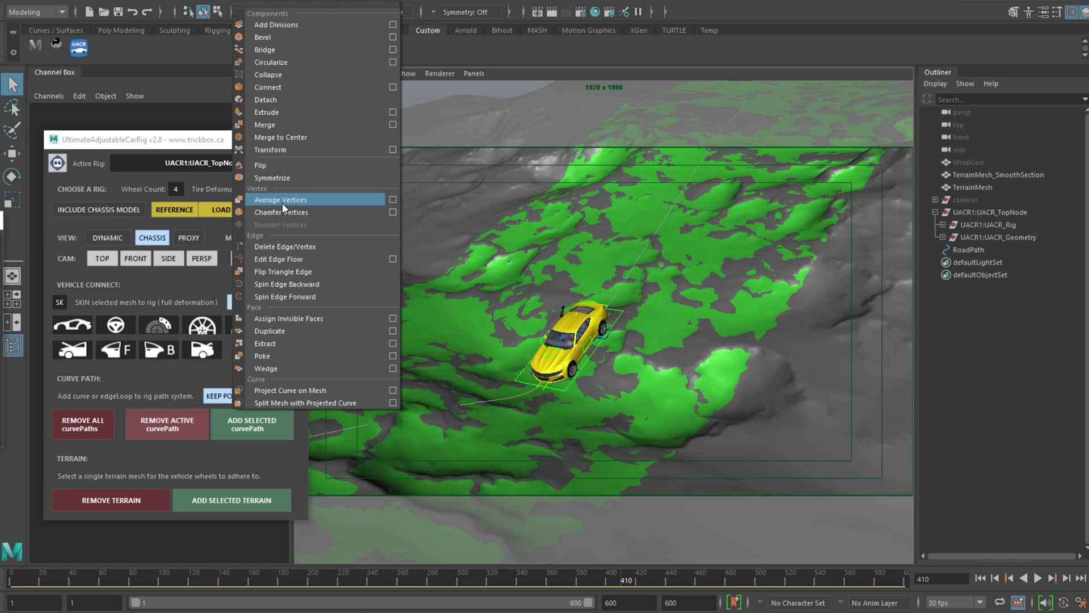
left_click(486, 81)
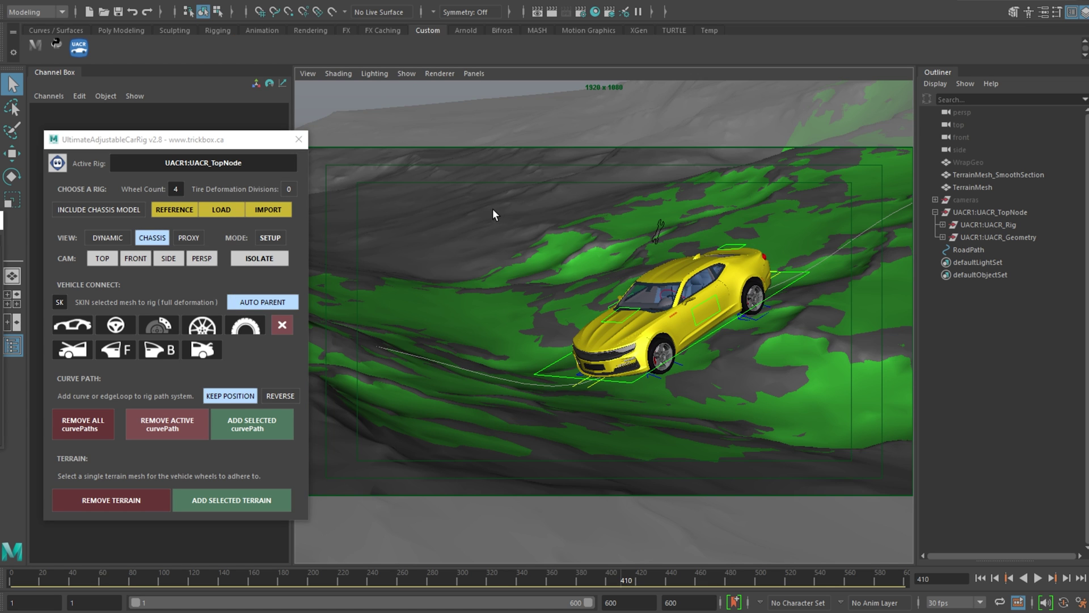
Hide TerrainMesh_SmoothSection, select the original TerrainMesh and remove the current terrain from the car rig
left_click(493, 214)
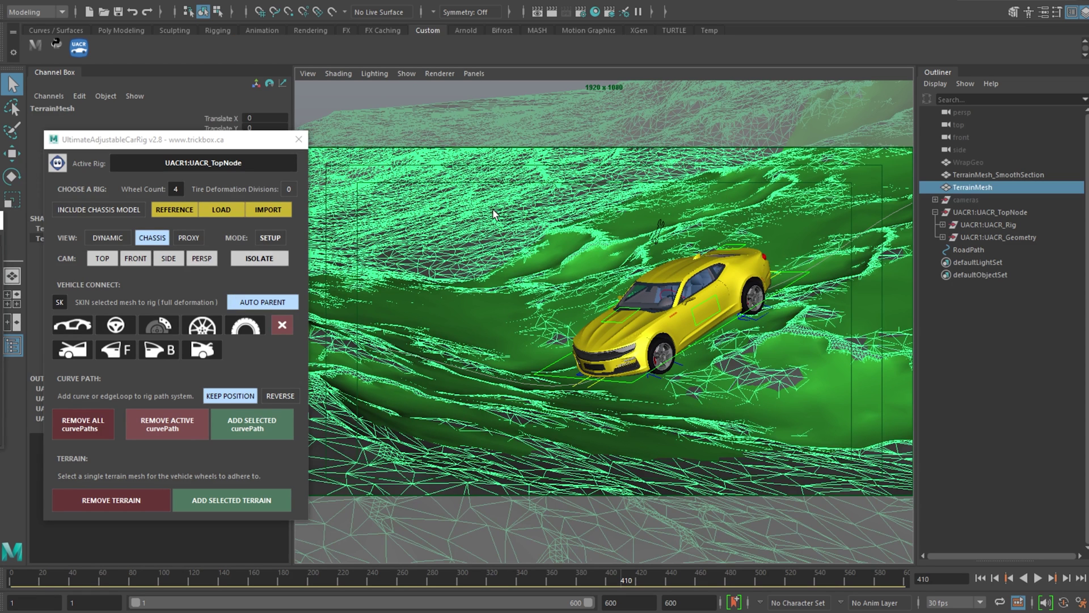
left_click(1013, 175)
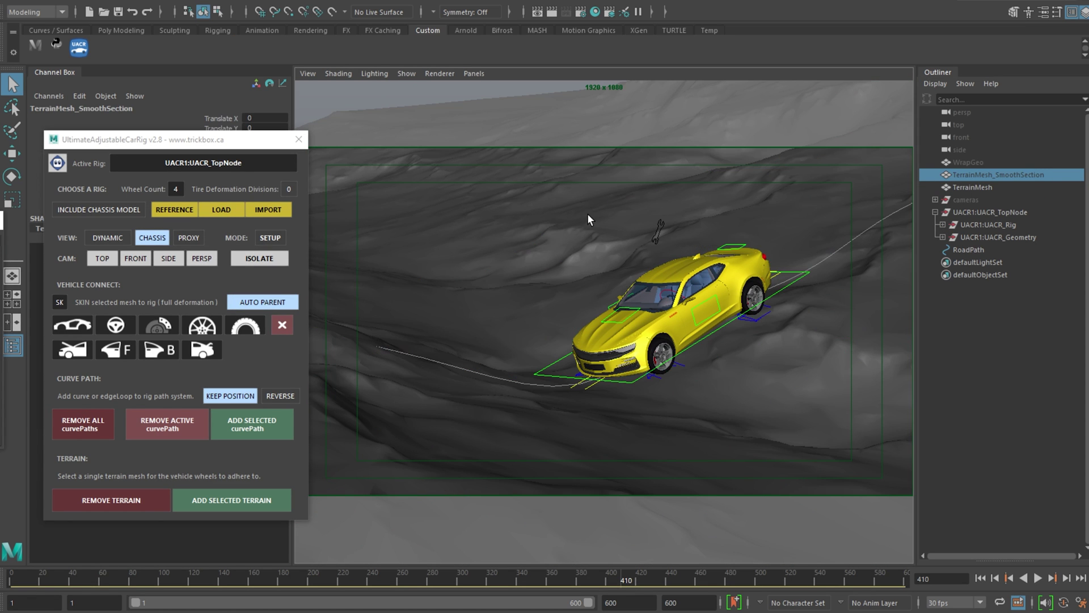
left_click(493, 225)
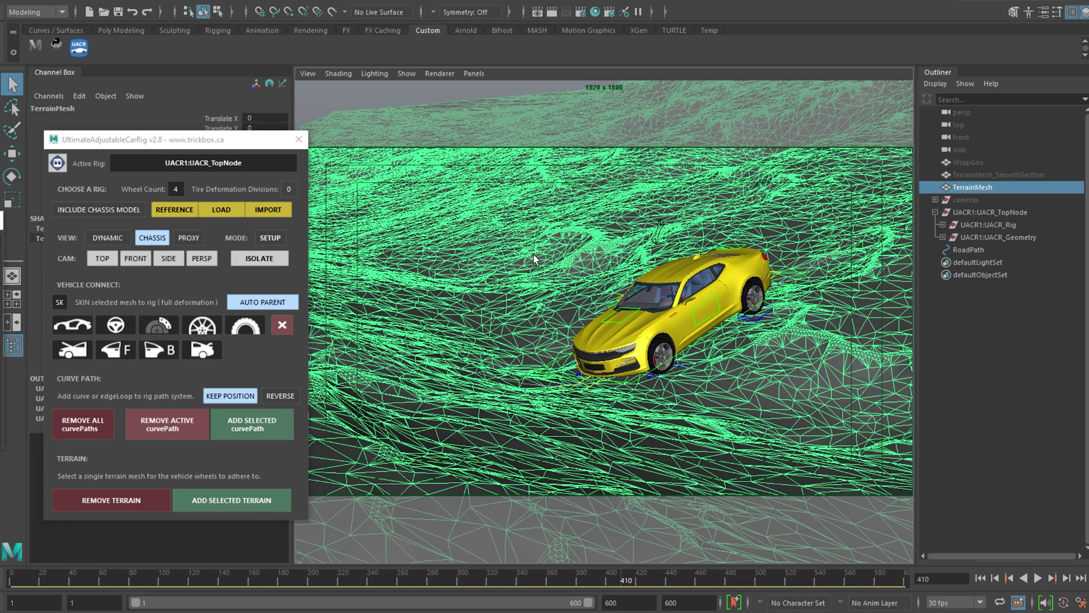
left_click(139, 498)
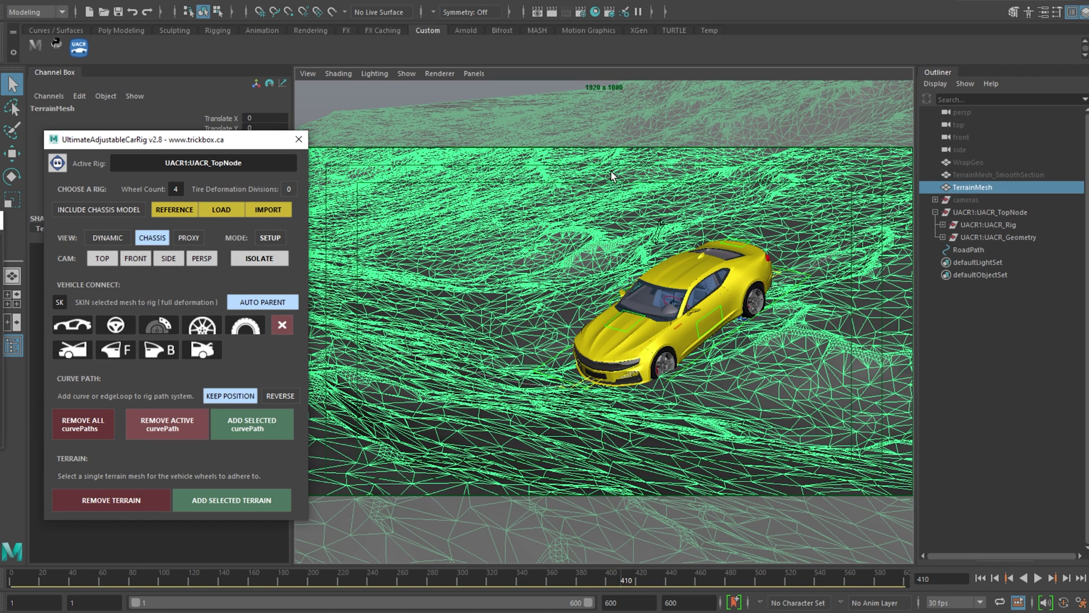
Add TerrainMesh_SmoothSection as the car's terrain with its mesh hidden, and play the animation from an early frame
left_click(1012, 172)
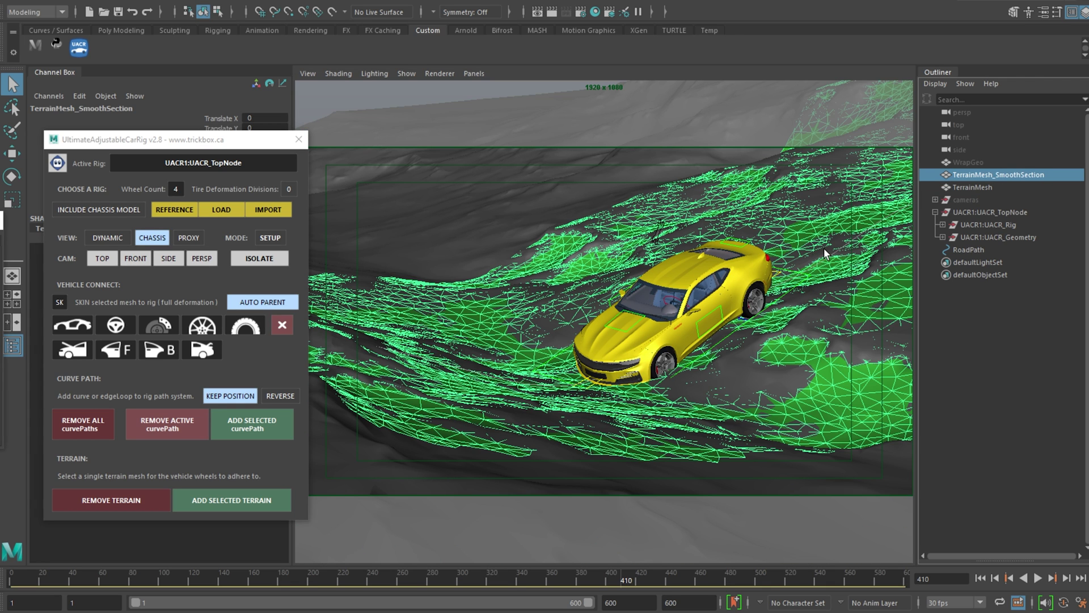
key("ctrl+h")
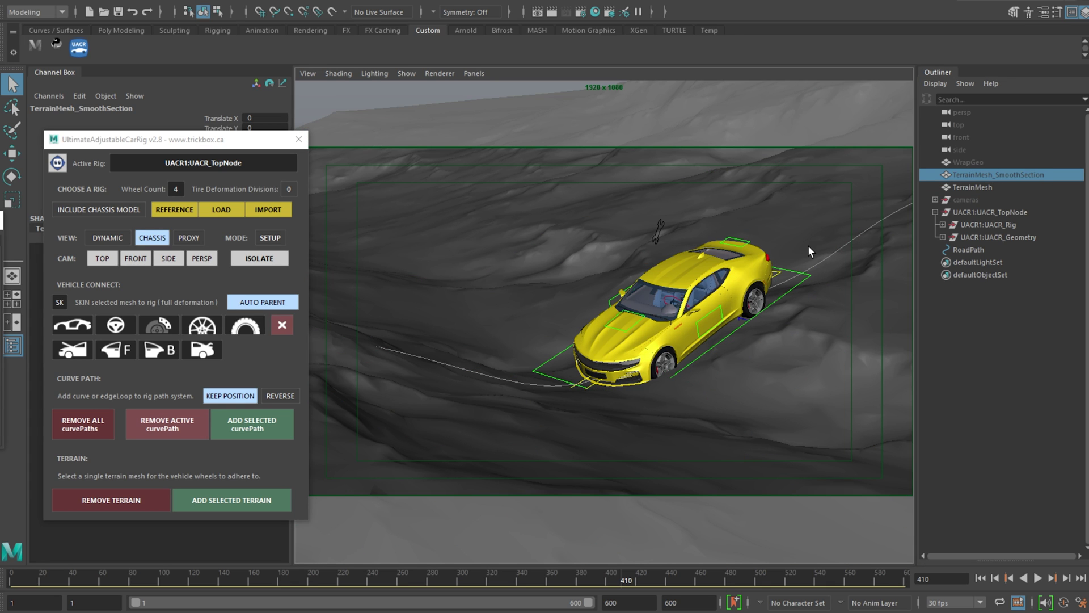
left_click(234, 501)
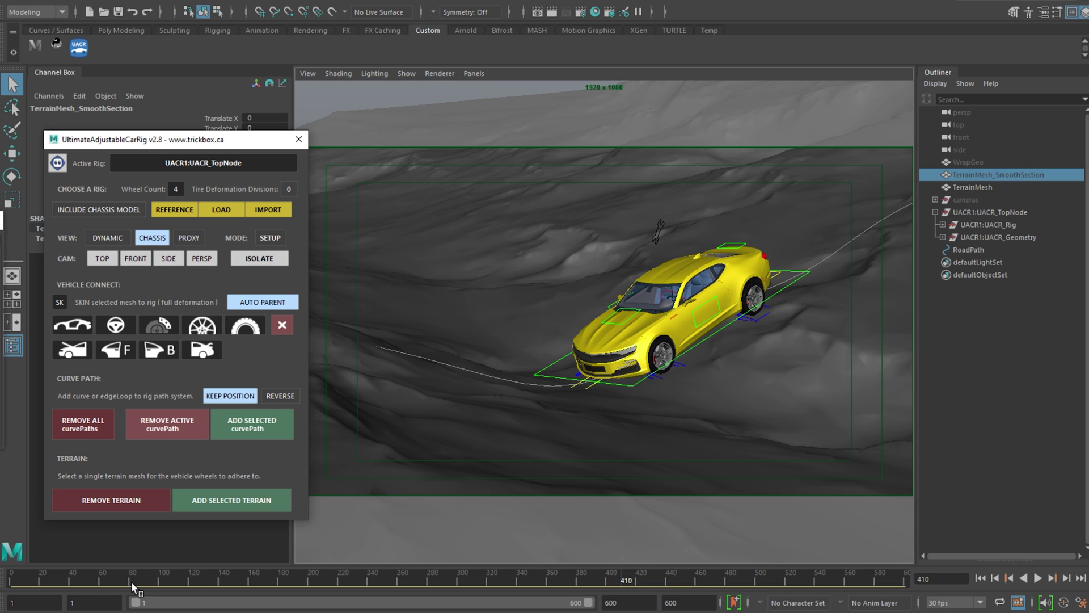
left_click(90, 581)
left_click(1037, 578)
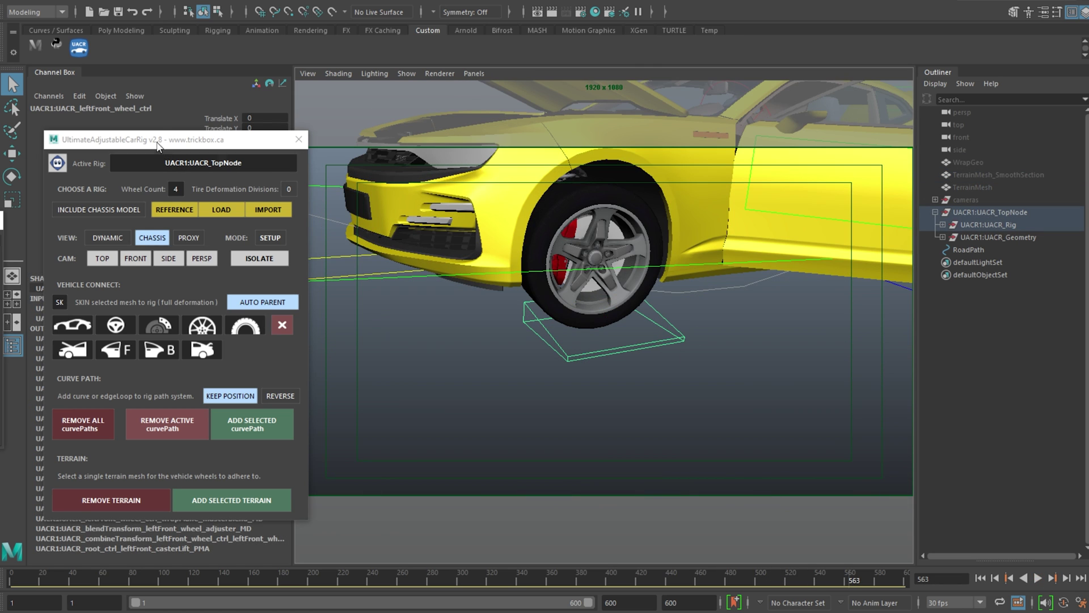
Try lowering the Terrain Link of the front wheel controls, with the right front wheel at 0.14, and undo it
left_click_drag(158, 146, 166, 332)
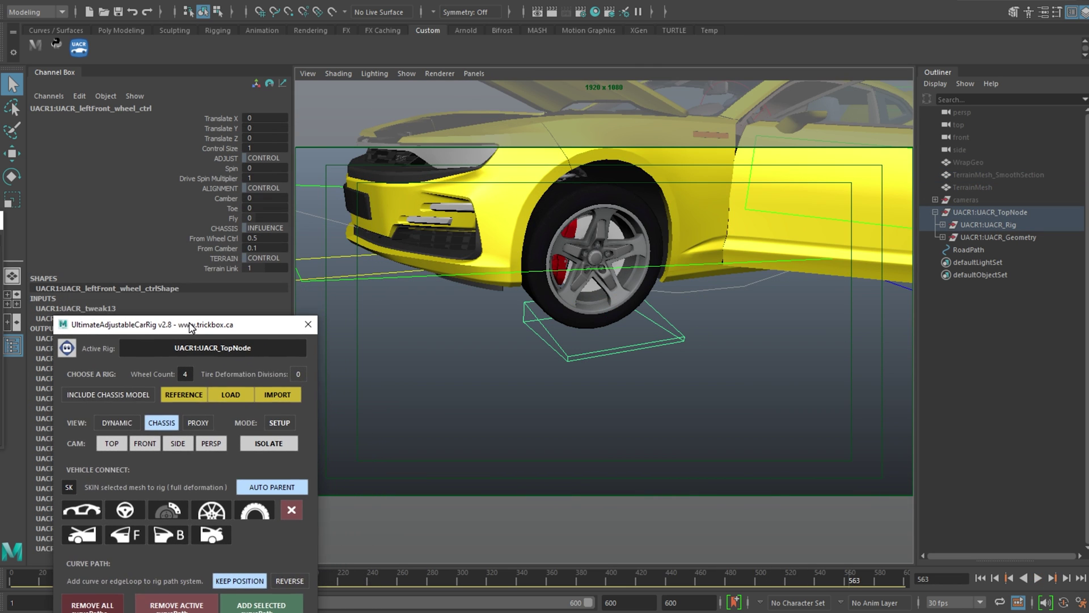
left_click(226, 269)
middle_click_drag(462, 384, 427, 362)
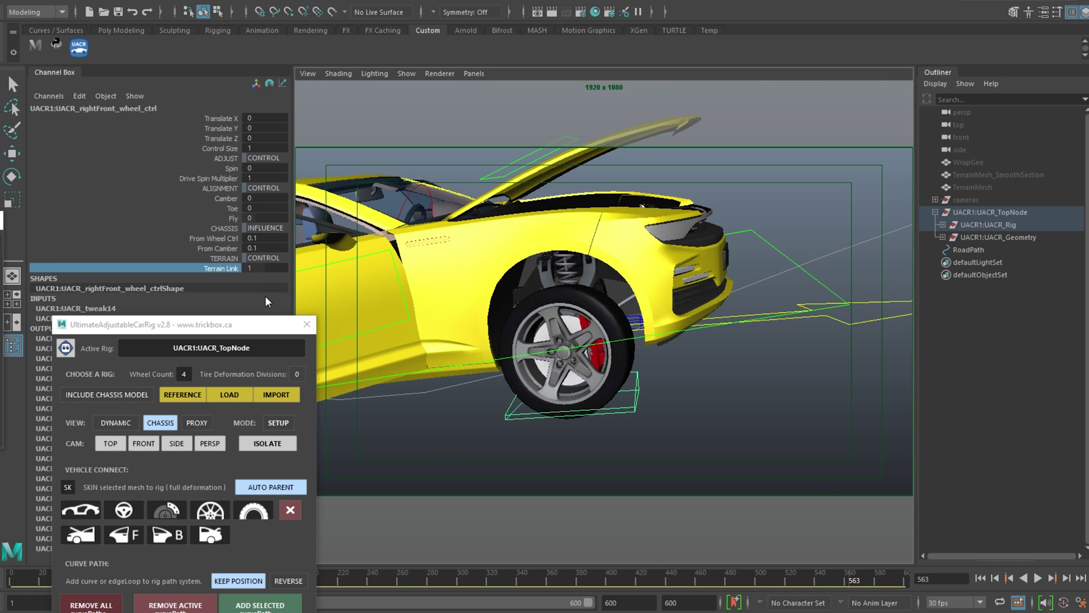
middle_click_drag(489, 403, 437, 400)
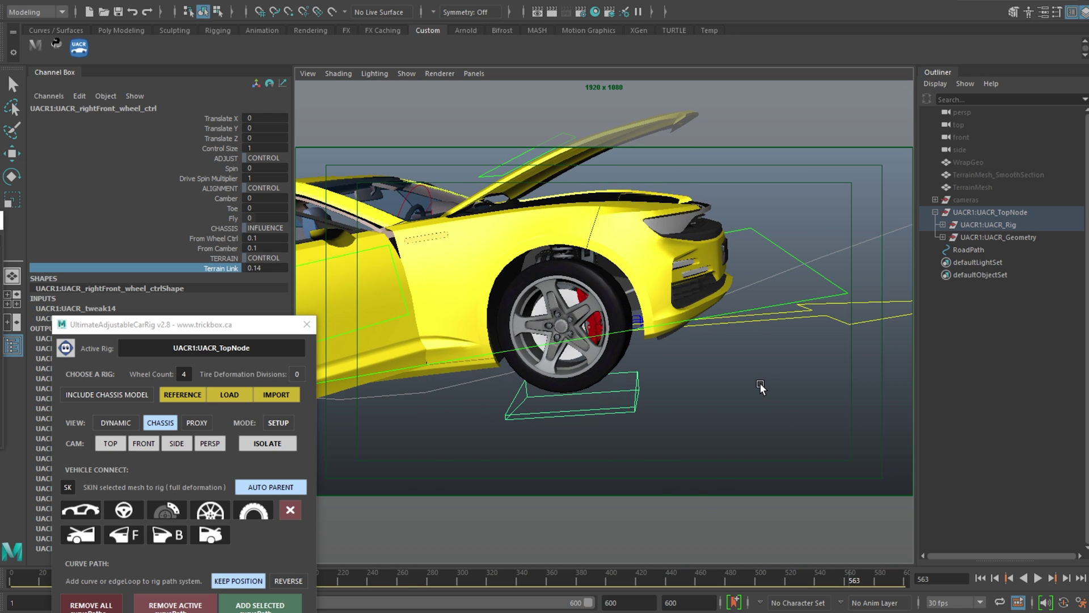
key("ctrl+z")
Select the car's drive control and adjust its Terrain Offset, trying about -0.2, while checking the wheels from several angles
left_click(774, 427)
left_click_drag(734, 415, 569, 451, "alt")
left_click_drag(382, 371, 446, 400)
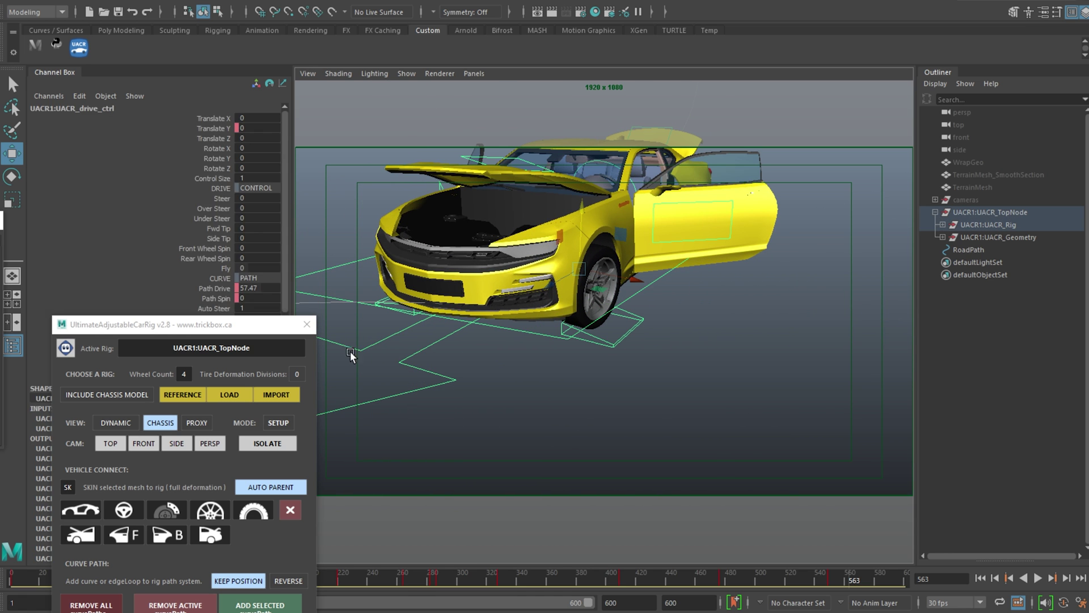
scroll(248, 230, "down", 4)
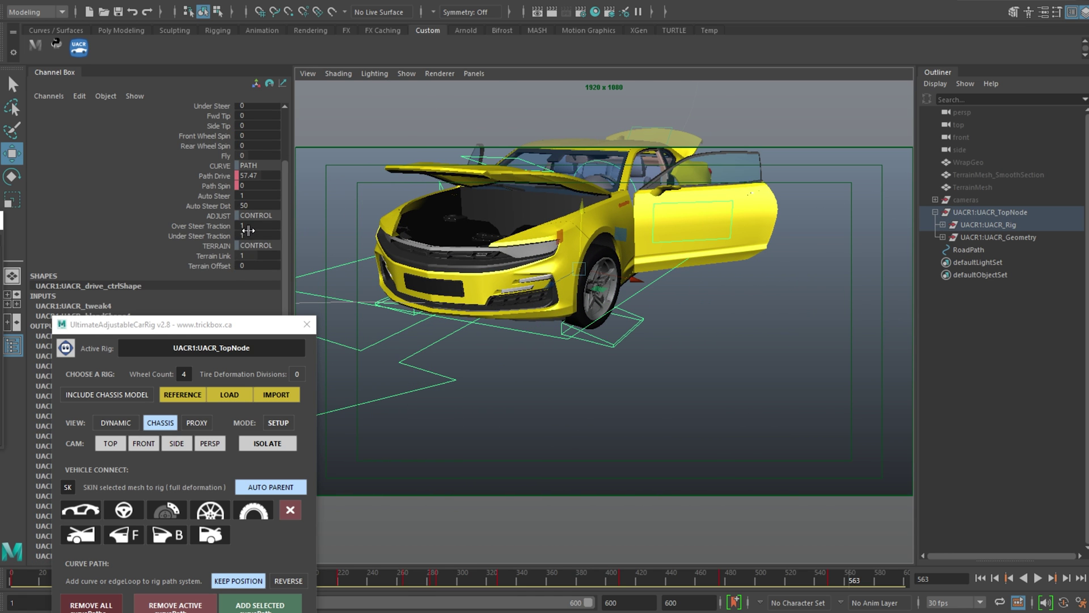
left_click(212, 265)
left_click_drag(431, 346, 513, 355, "alt")
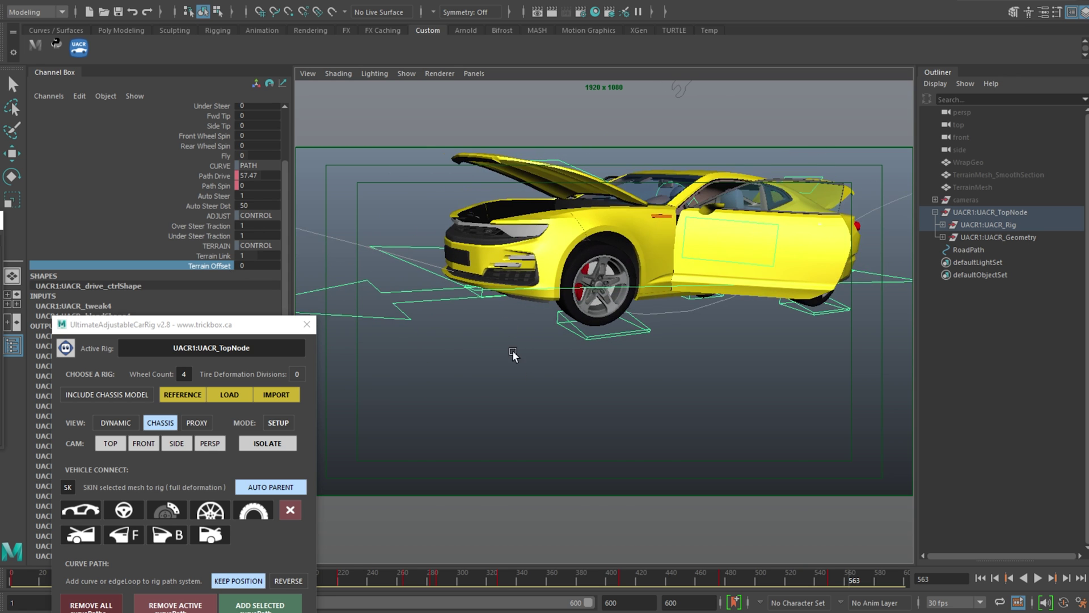
middle_click_drag(514, 355, 452, 352)
left_click_drag(452, 352, 573, 322, "alt")
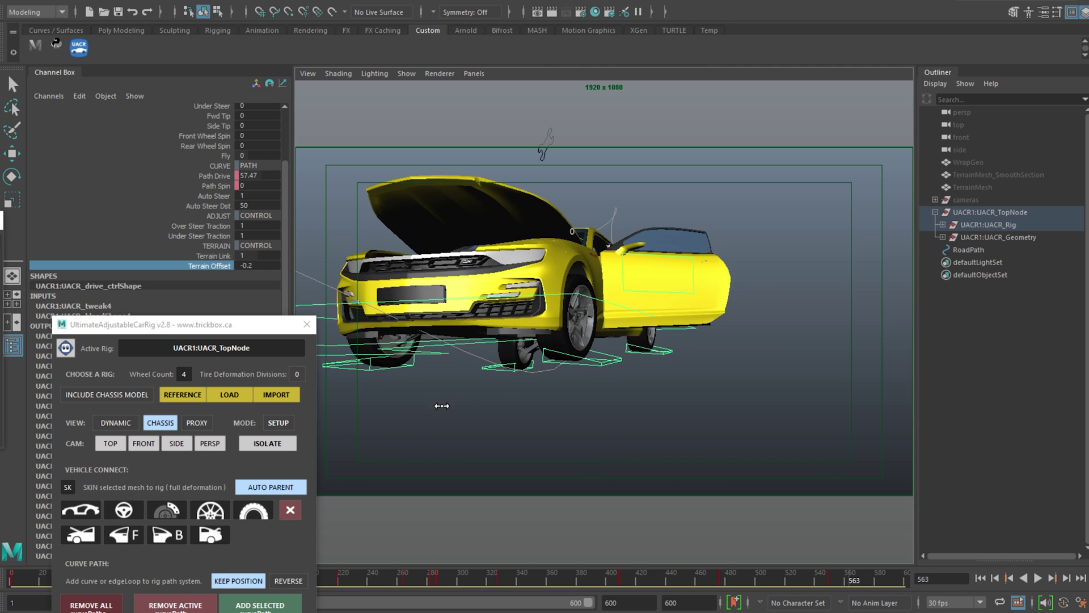
middle_click_drag(445, 403, 469, 406, "ctrl")
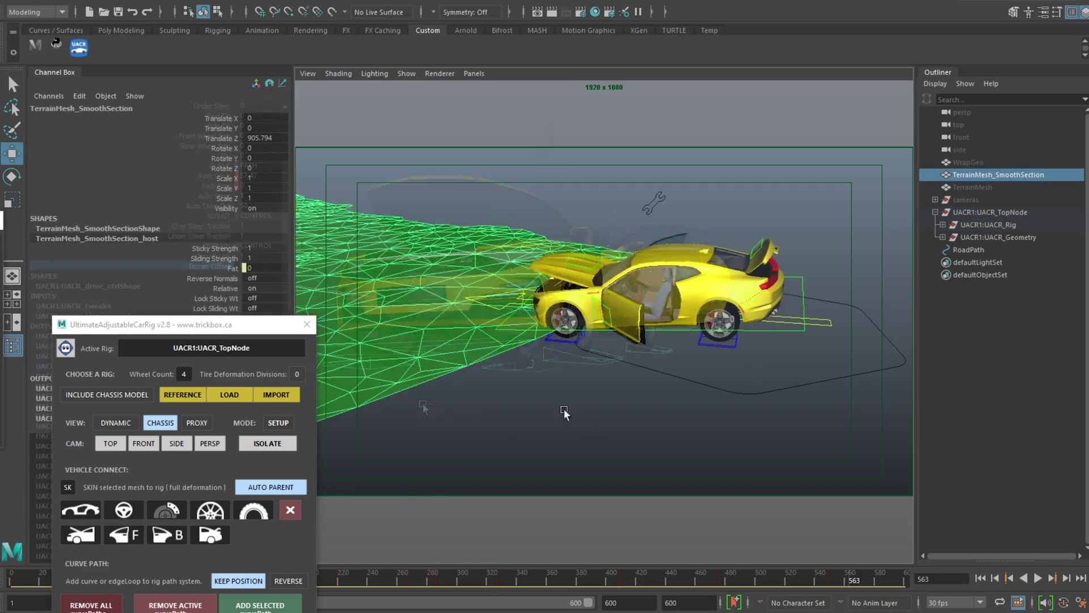
Slide TerrainMesh_SmoothSection back and forth beneath the car, moving it along Z to about 1219
middle_click_drag(664, 424, 371, 348)
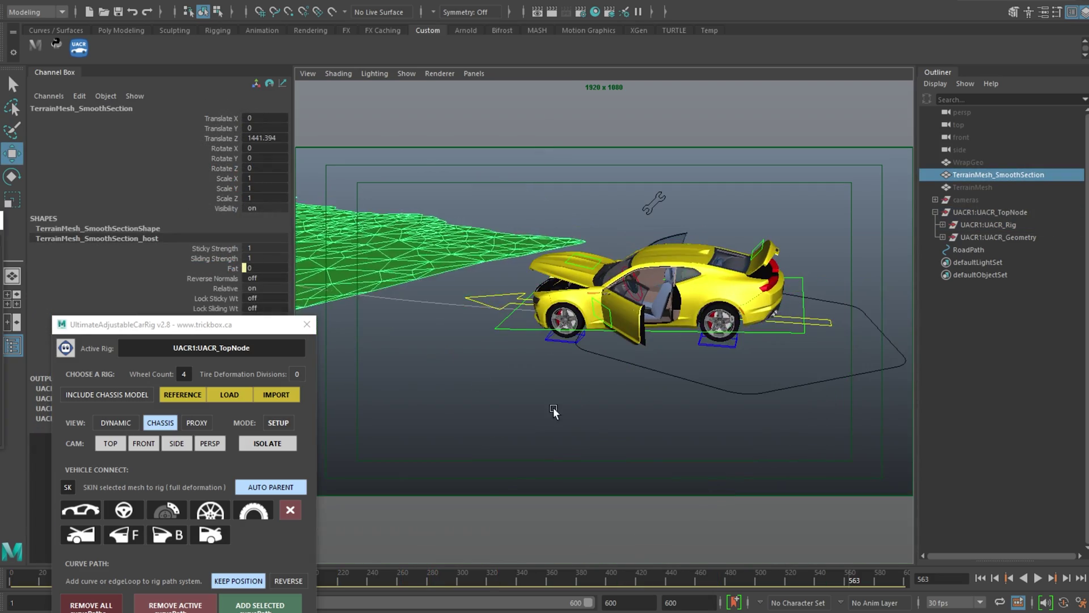
middle_click_drag(553, 411, 367, 346)
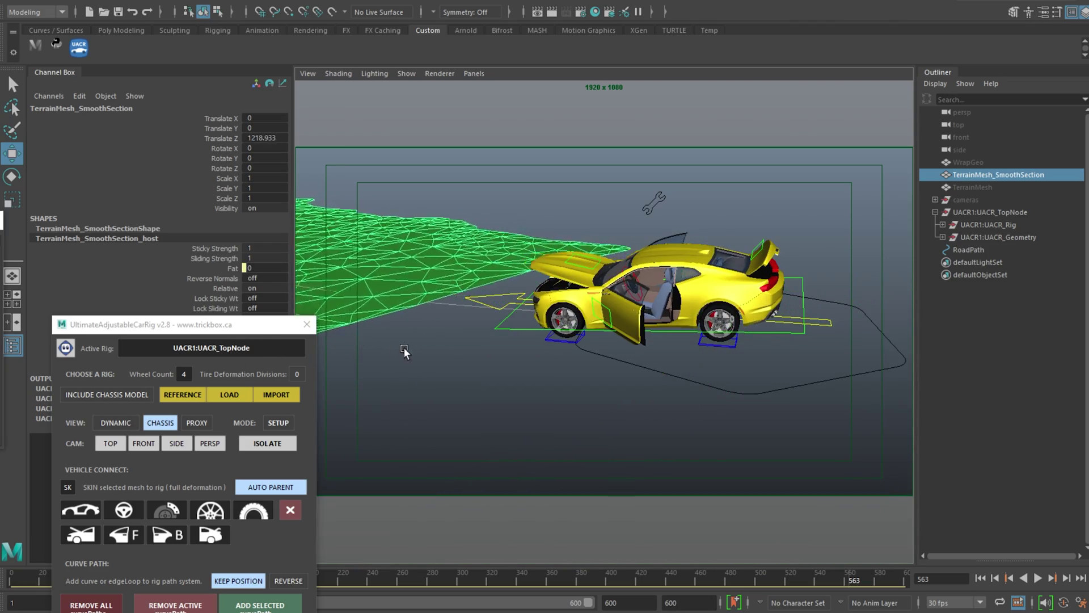
Vary the drive control's Path Drive between about 1.7 and 6.6 to run the car over the terrain's edge
left_click(494, 329)
left_click(224, 290)
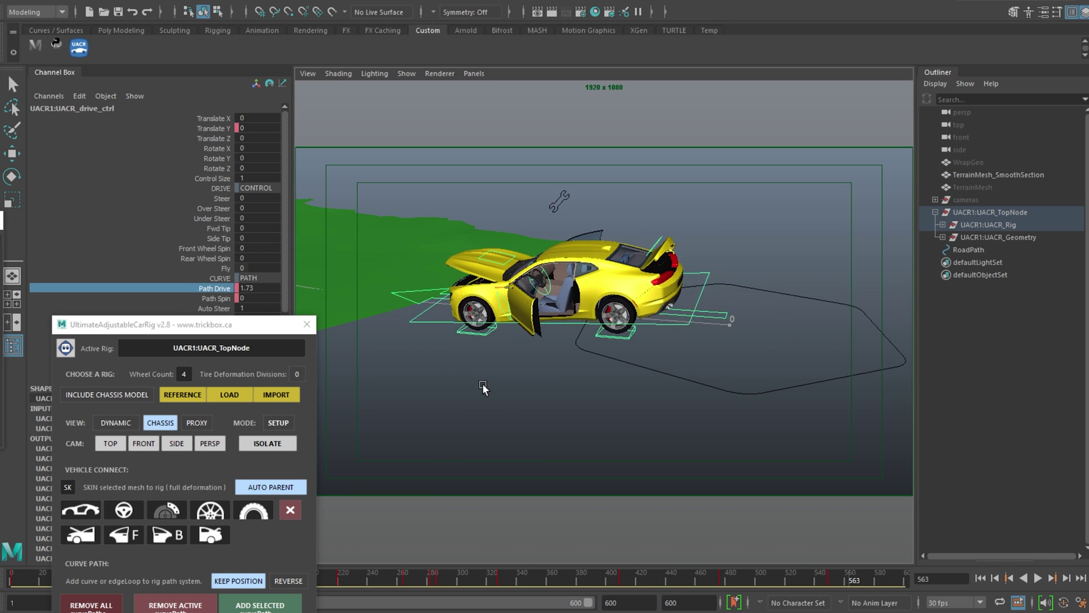
middle_click_drag(483, 387, 575, 402)
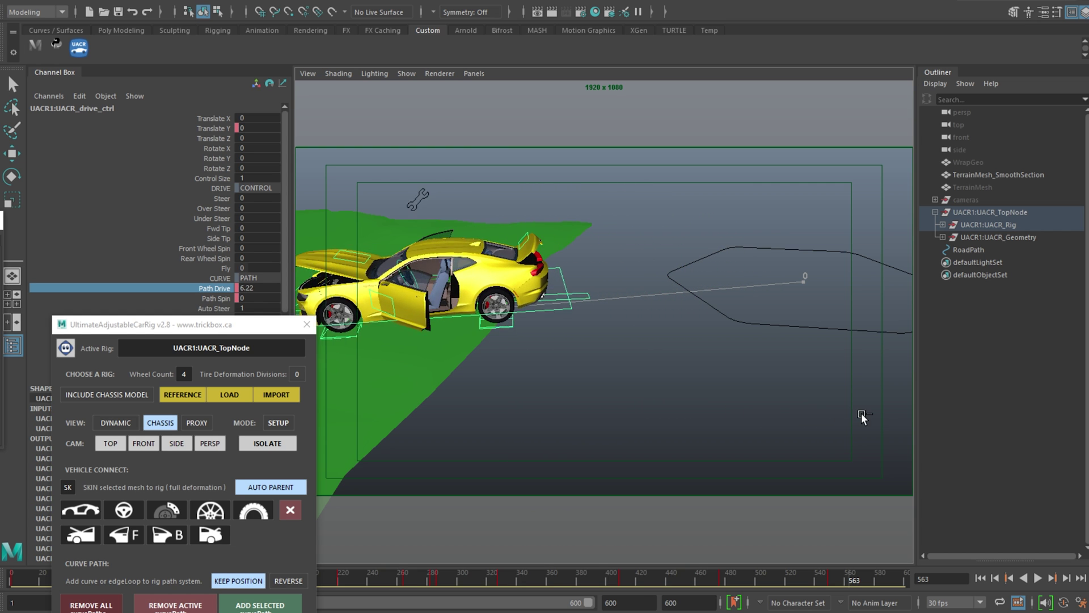
middle_click_drag(610, 397, 760, 439)
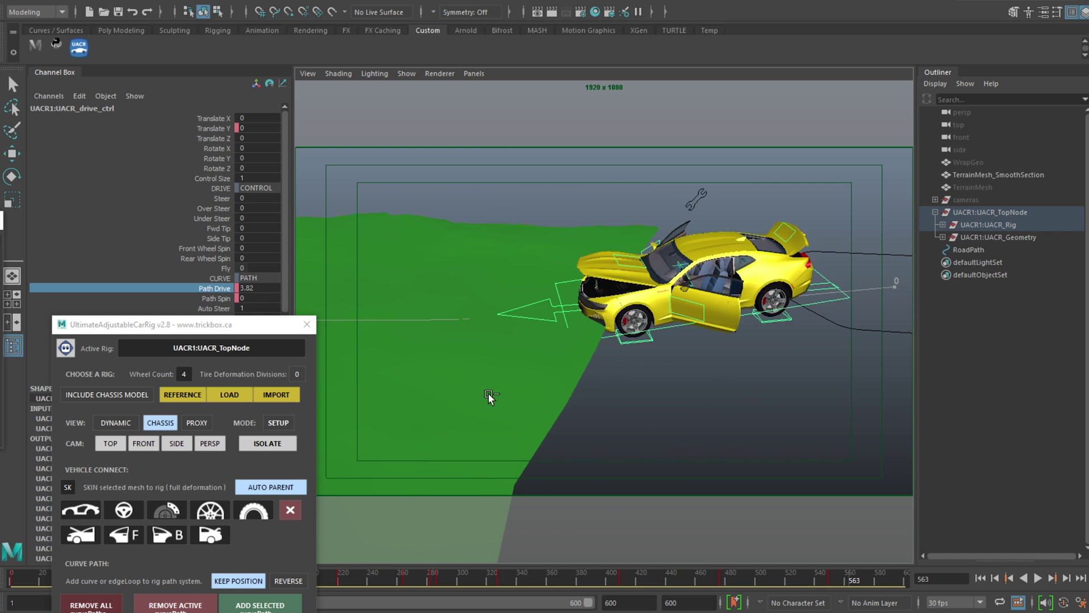
middle_click_drag(489, 397, 563, 397)
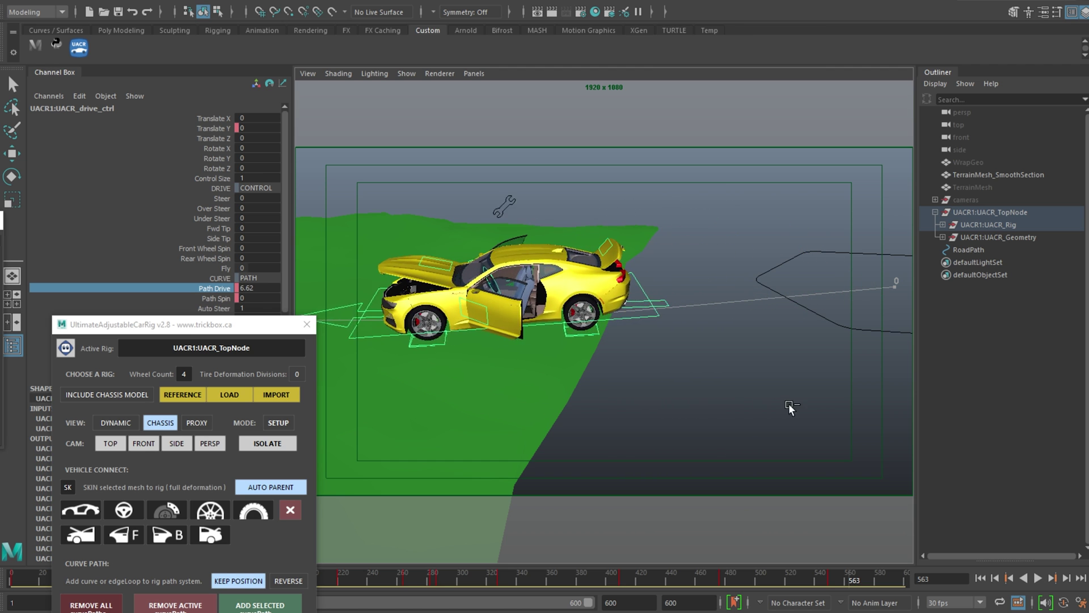
middle_click_drag(790, 408, 811, 409)
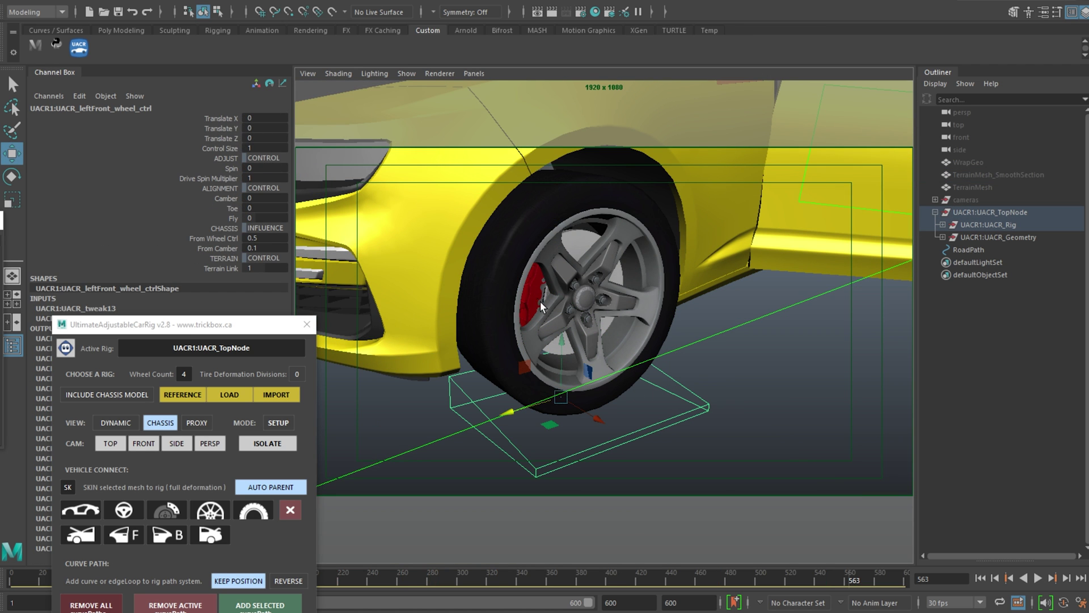
Raise the left front wheel control to a Translate Y of about 4.46 and deselect it
mouse_move(560, 334)
left_mouse_down()
mouse_move(559, 287)
mouse_move(559, 397)
mouse_move(561, 328)
left_mouse_up()
right_click_drag(610, 350, 589, 260, "alt")
left_click_drag(588, 261, 599, 296)
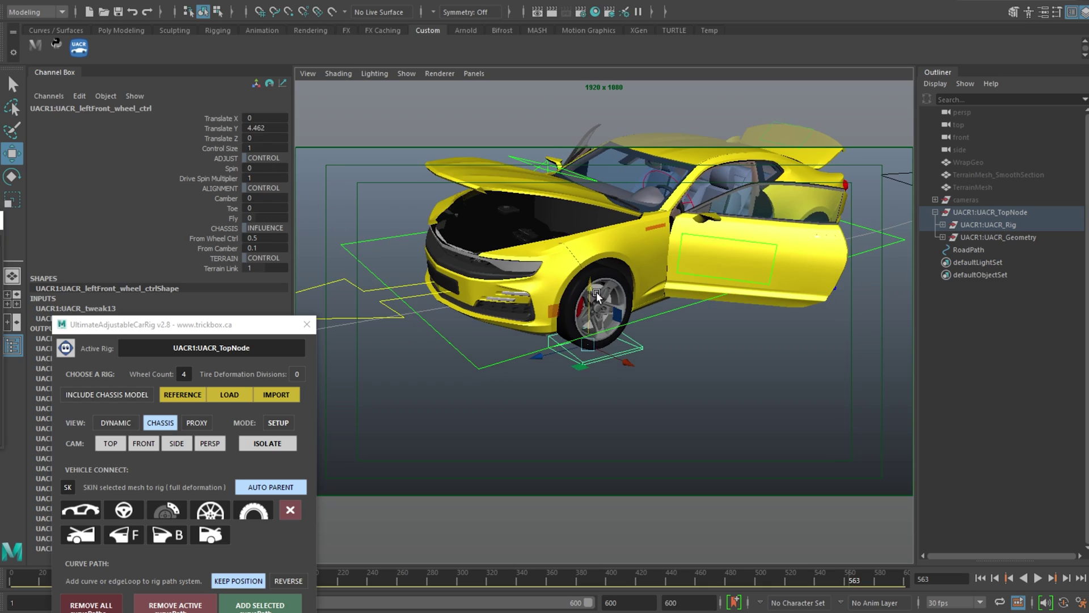
left_click(652, 368)
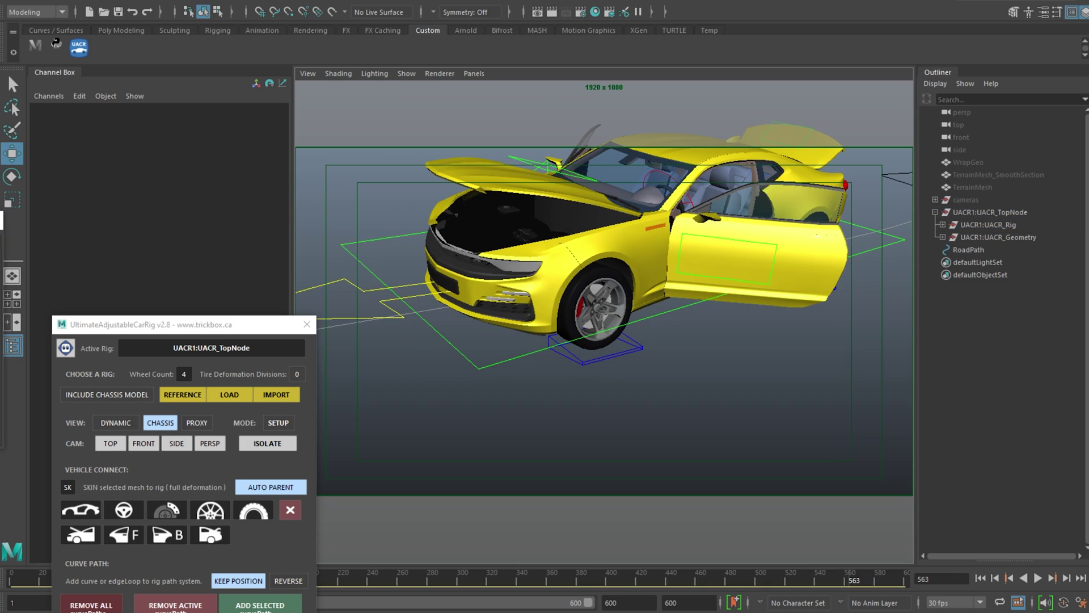